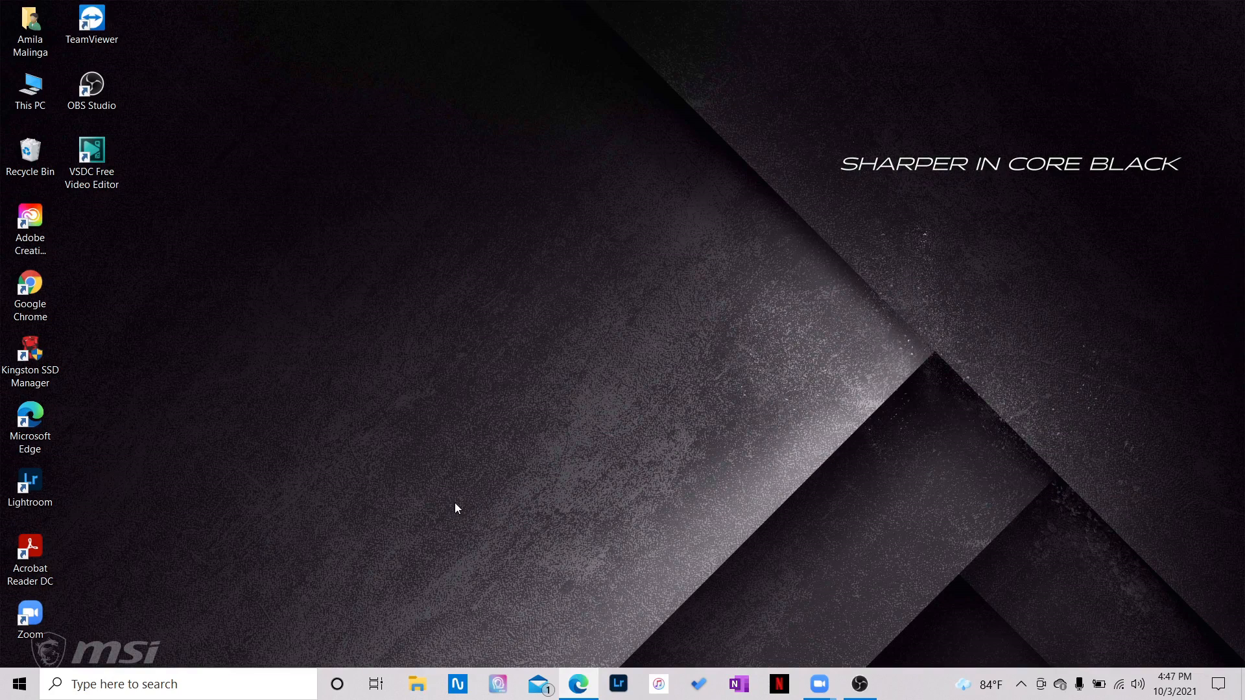
Launch Excel from the Office apps folder in the Productivity group.
click(19, 684)
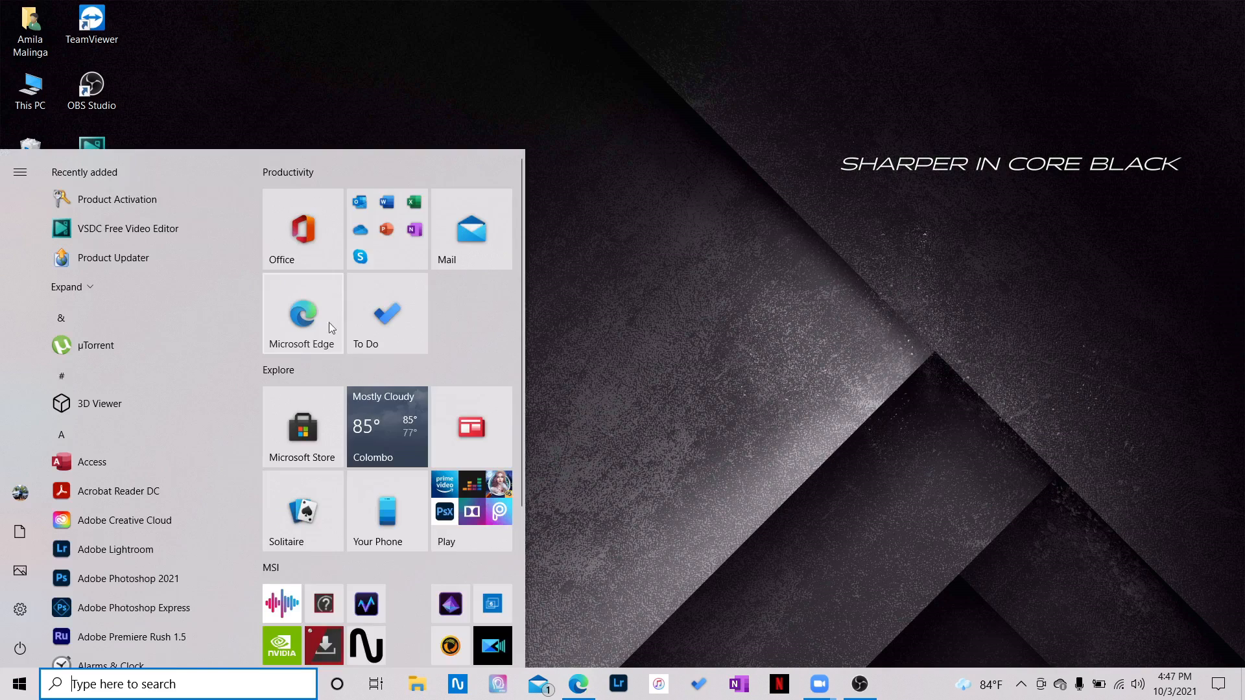
click(373, 240)
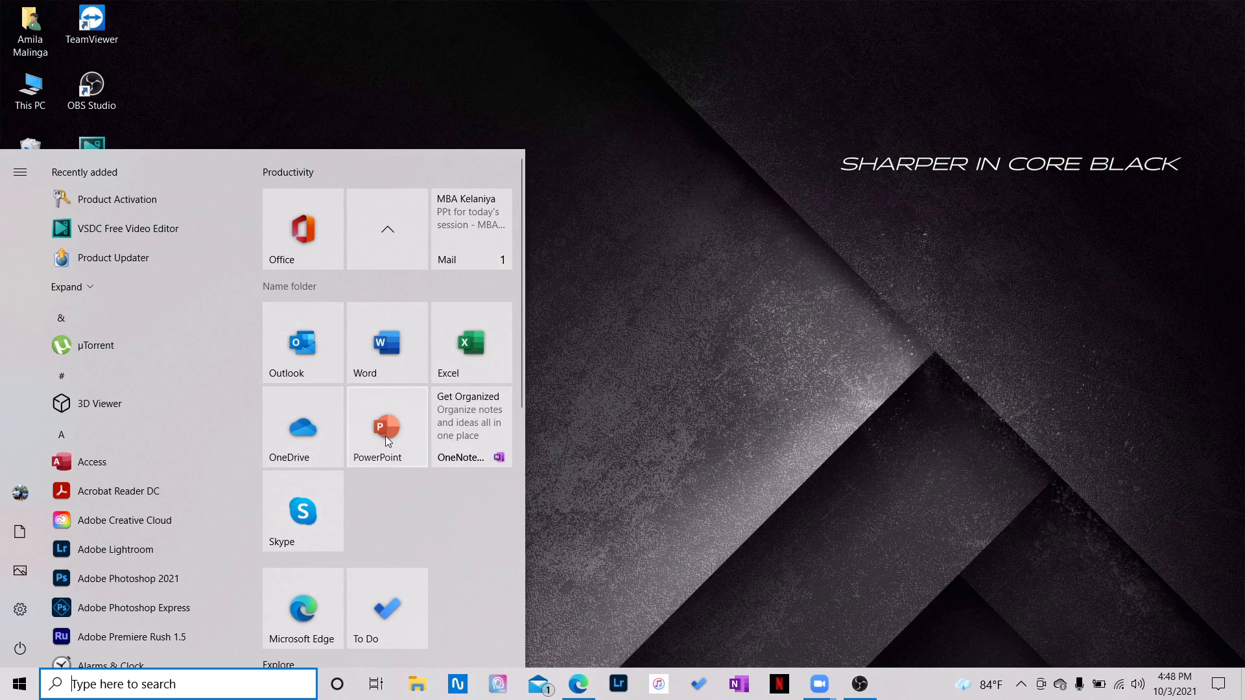
click(476, 338)
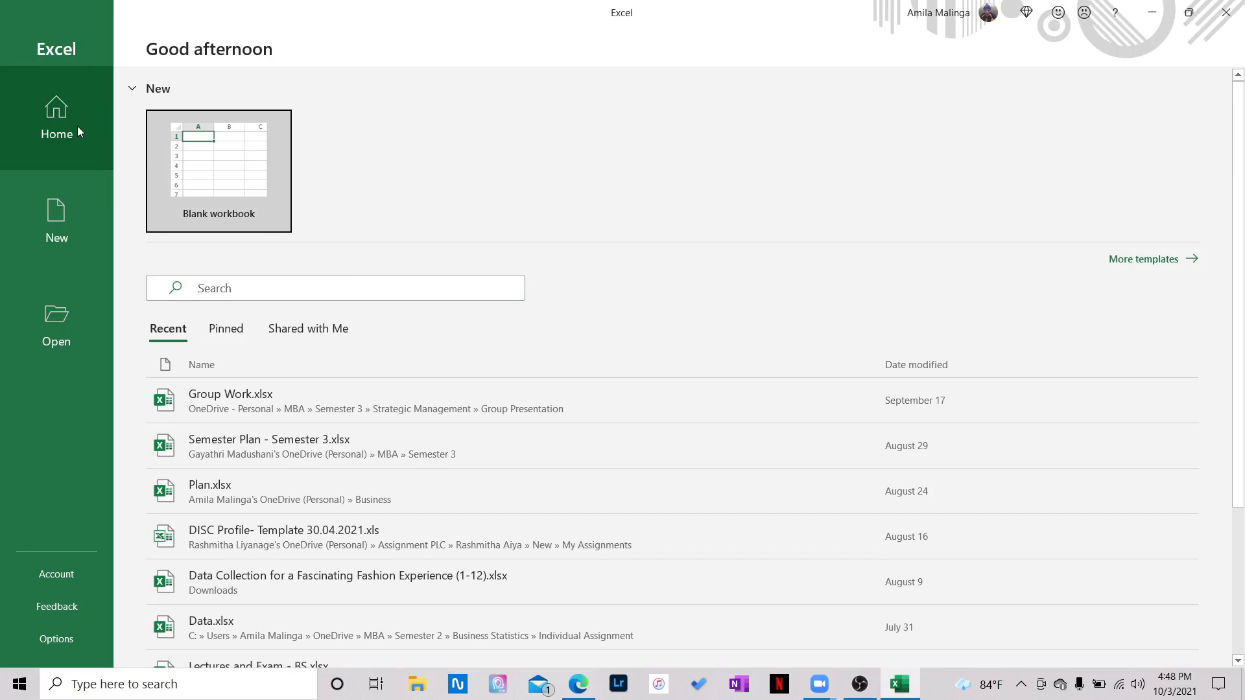
Examine Excel's new-workbook and open-file pages and the lists of recent, pinned and shared workbooks.
click(61, 215)
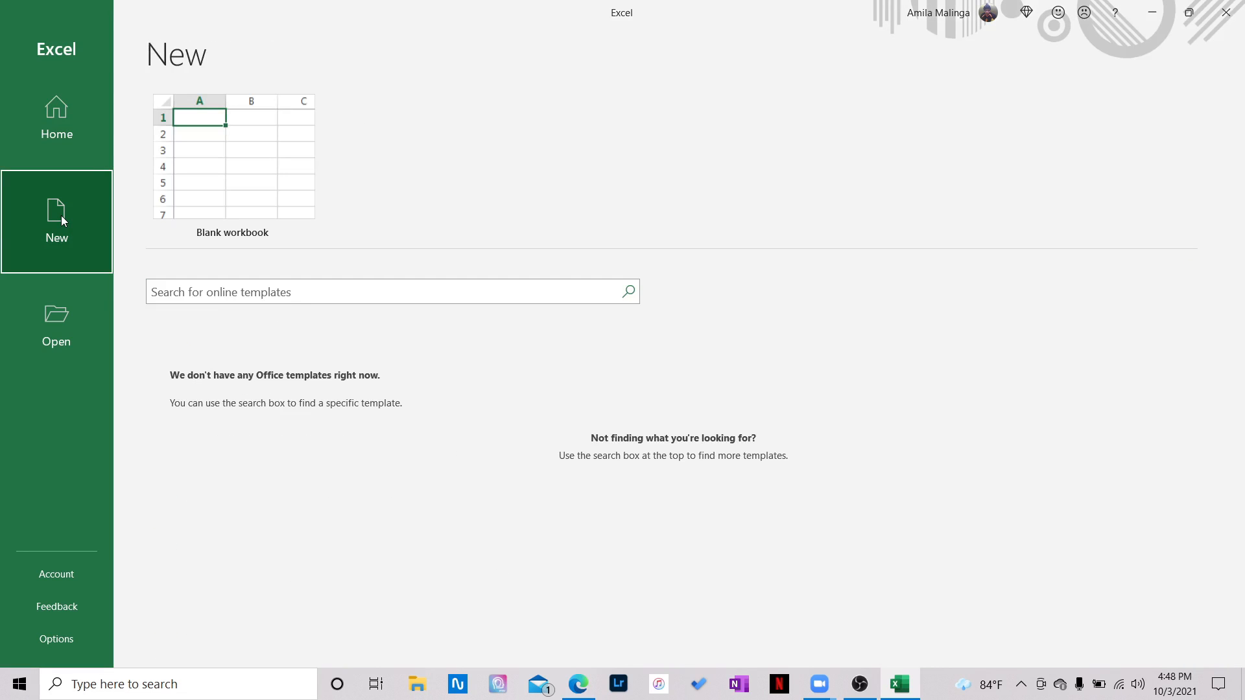
click(65, 308)
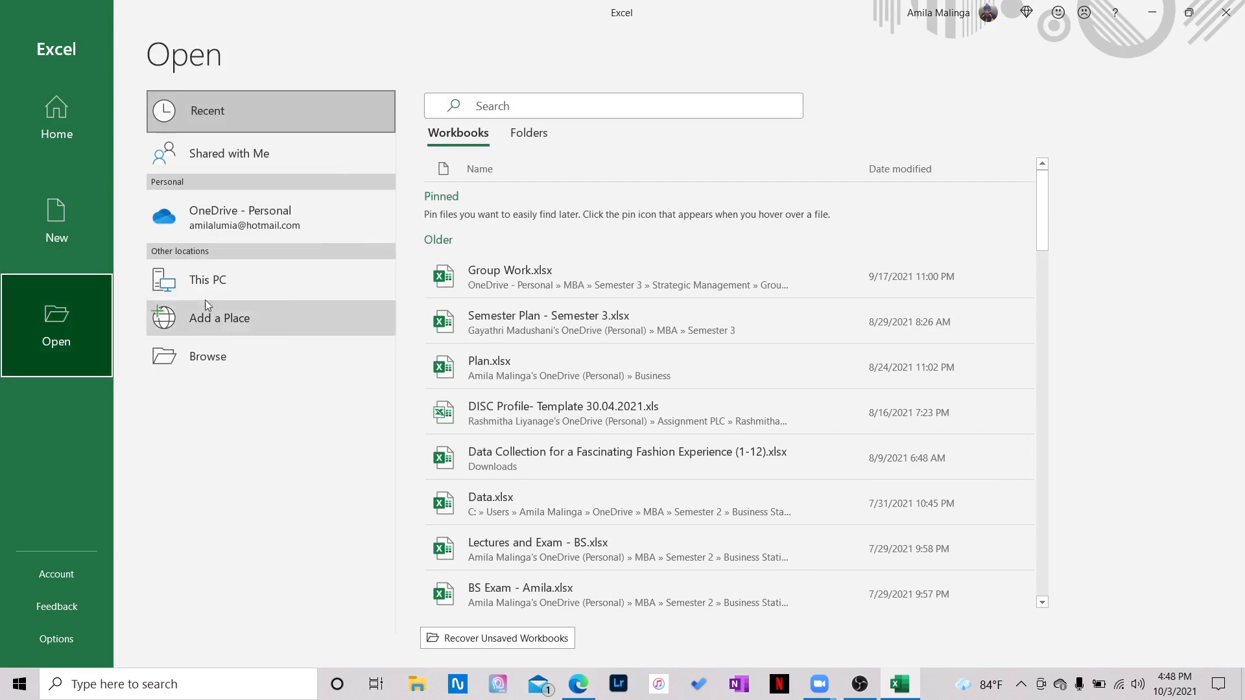
click(76, 119)
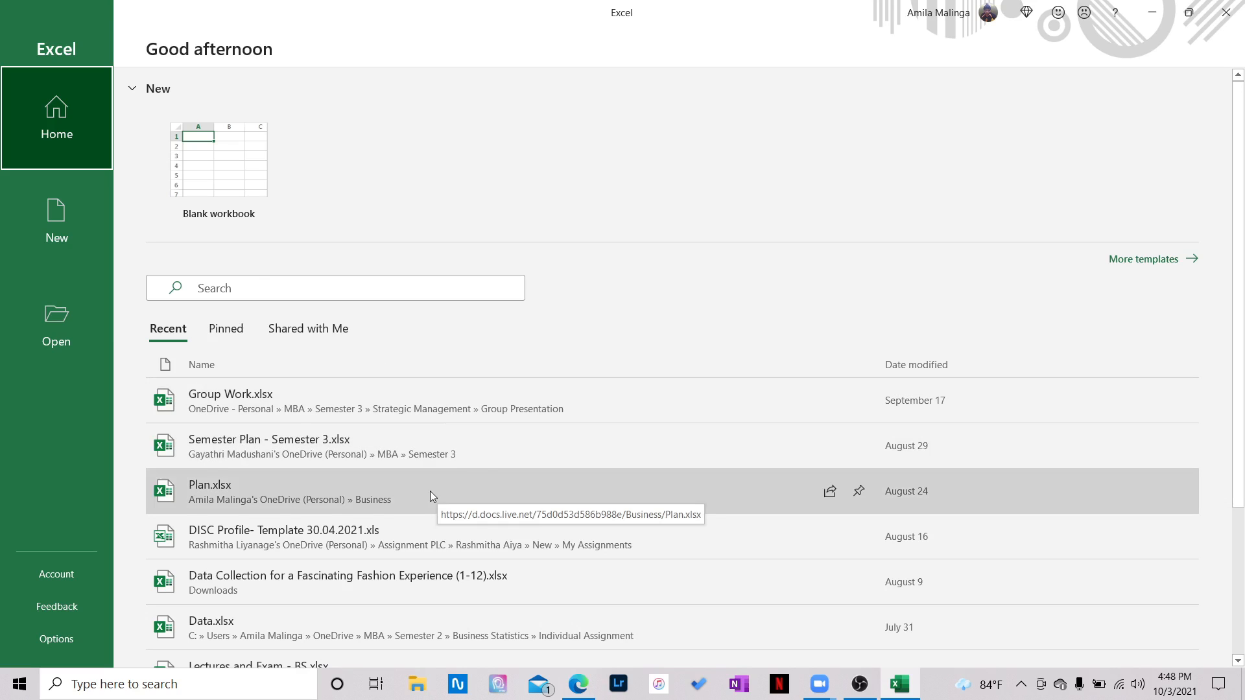
click(229, 332)
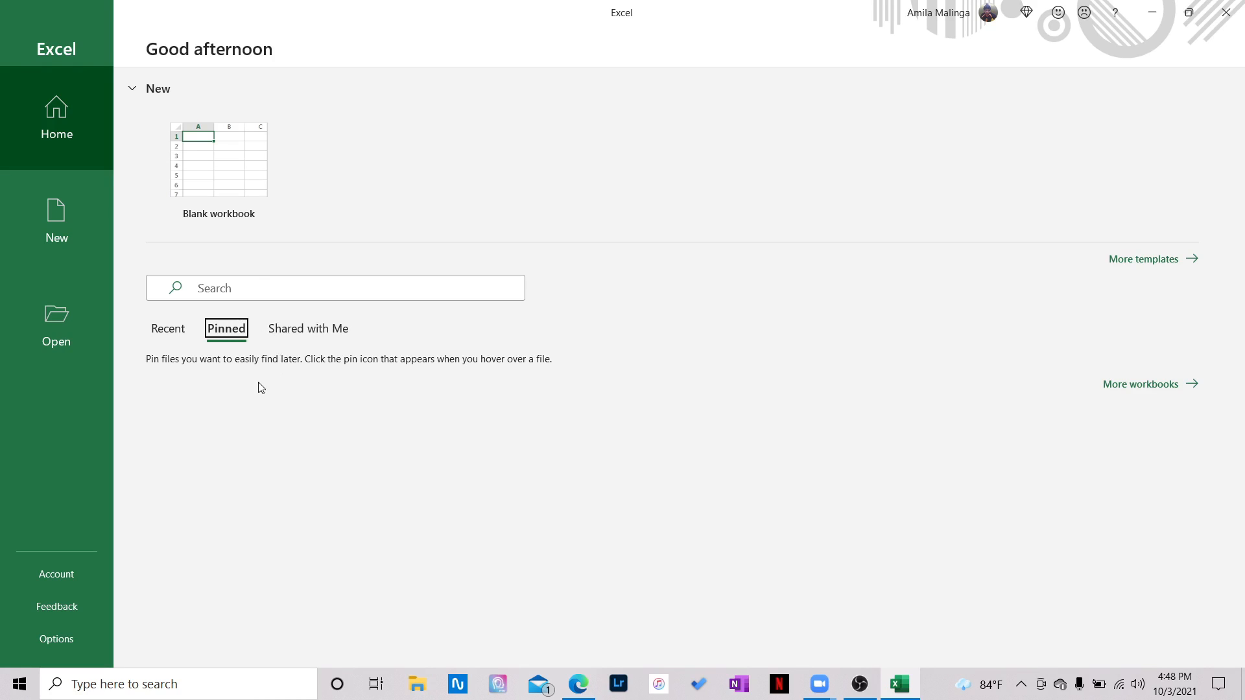
click(353, 331)
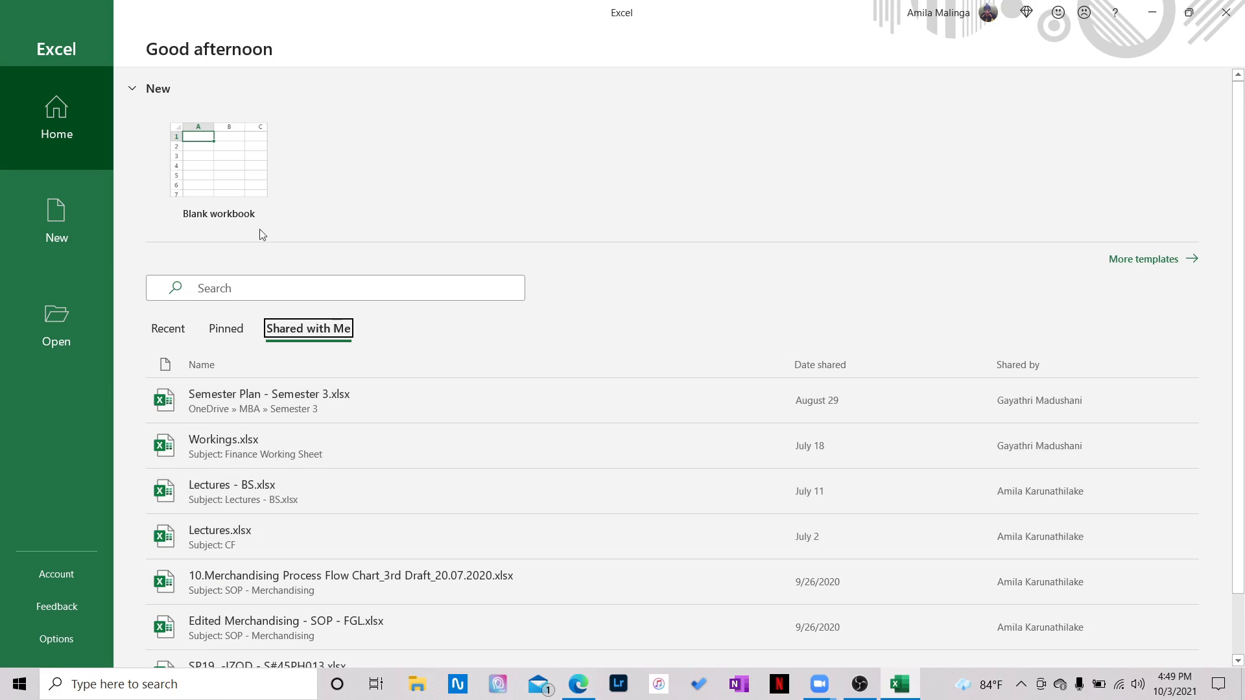
click(70, 267)
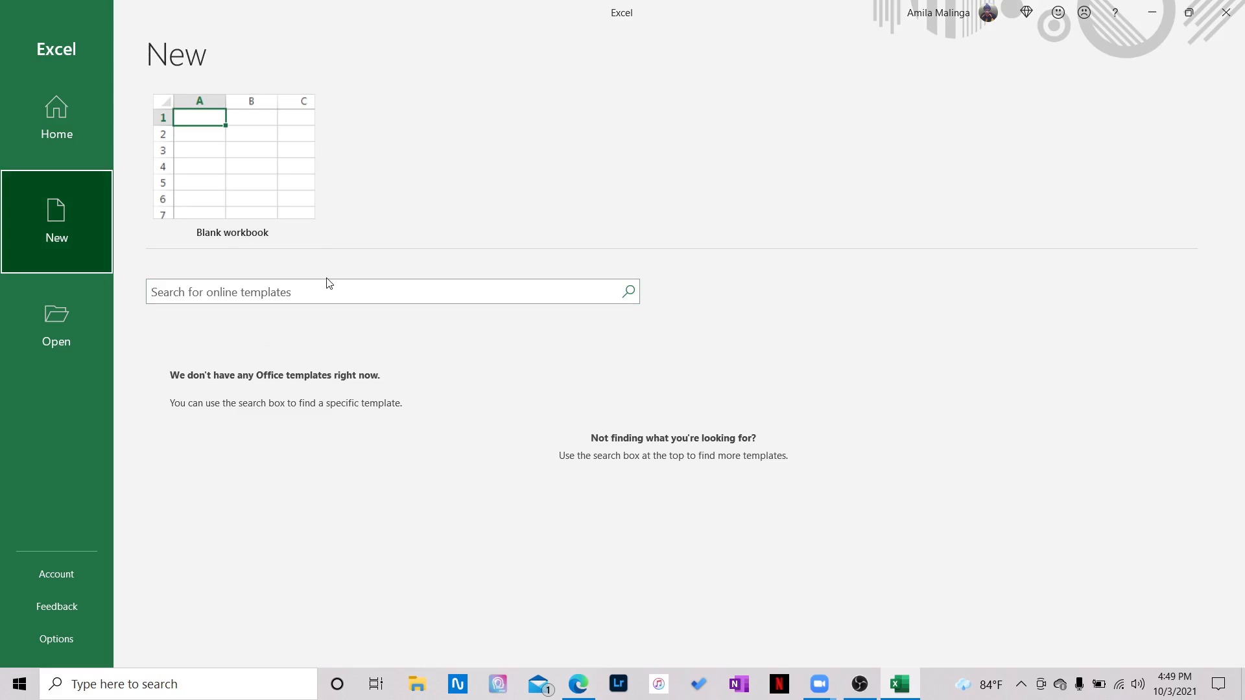
click(304, 287)
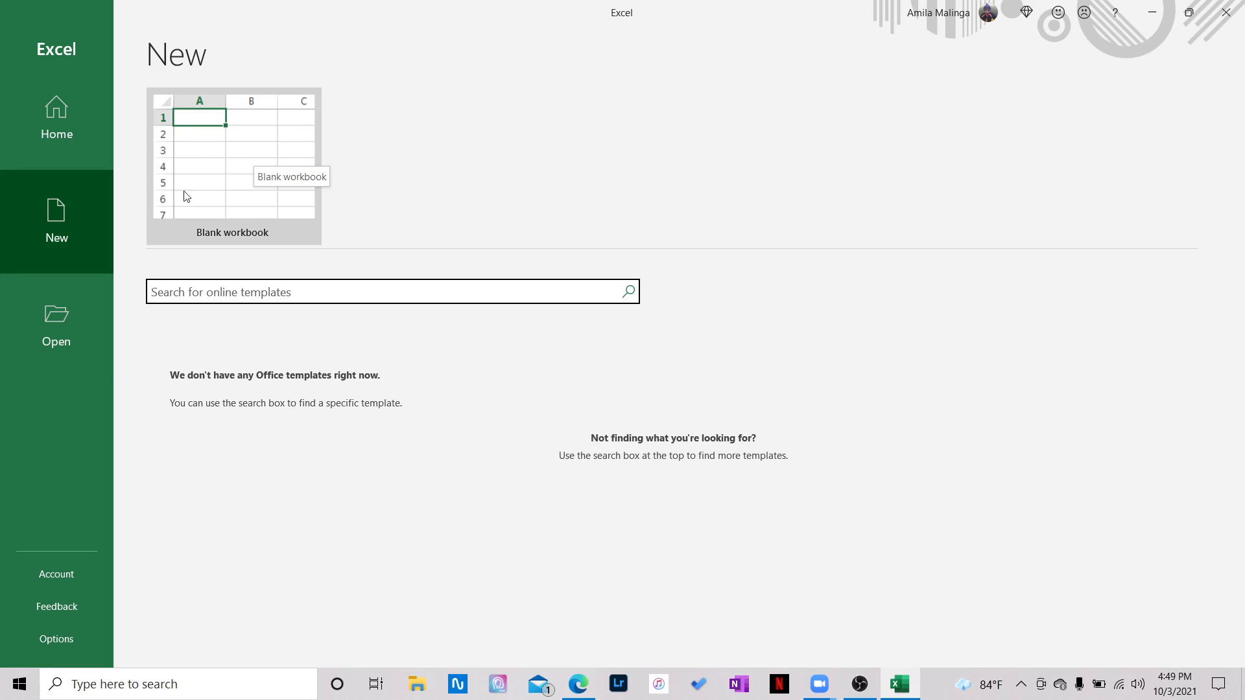
click(41, 332)
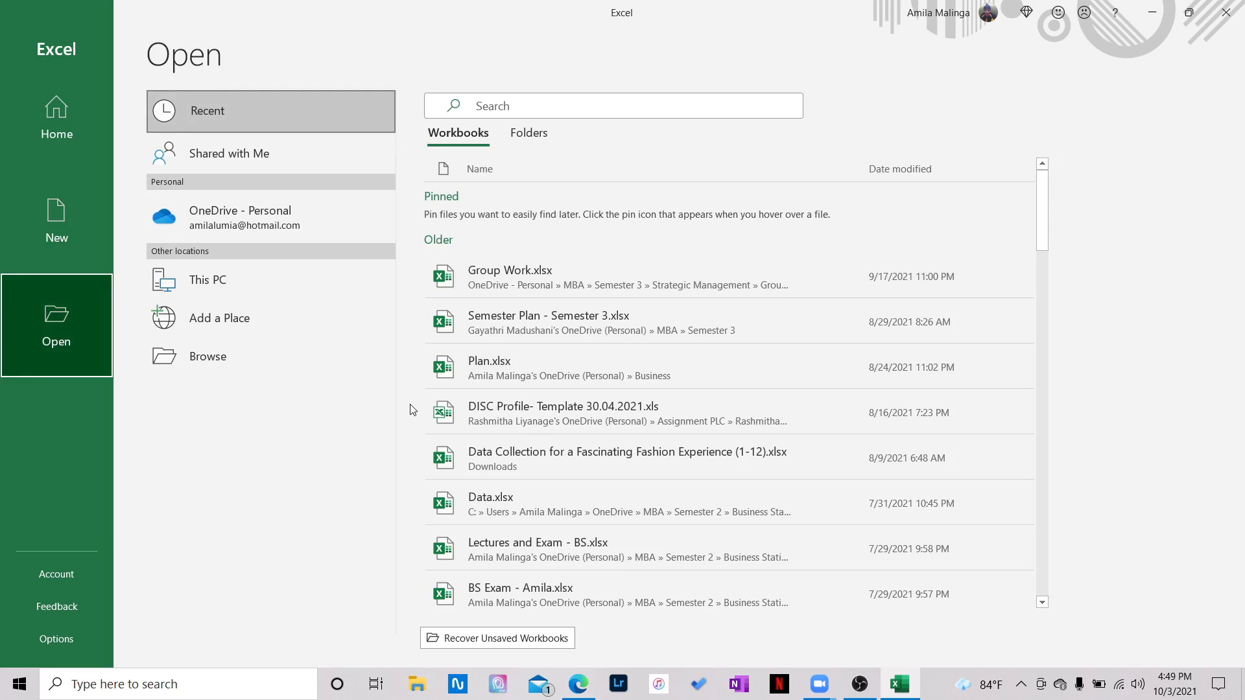
click(87, 98)
click(179, 340)
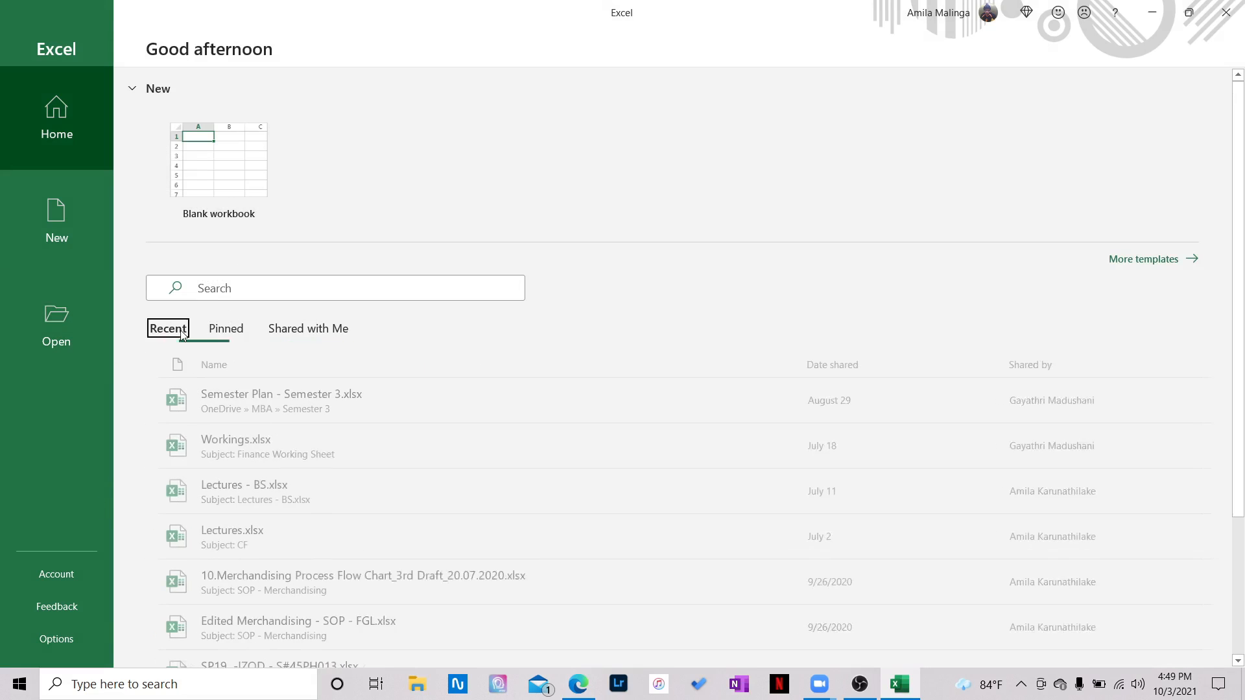
click(39, 334)
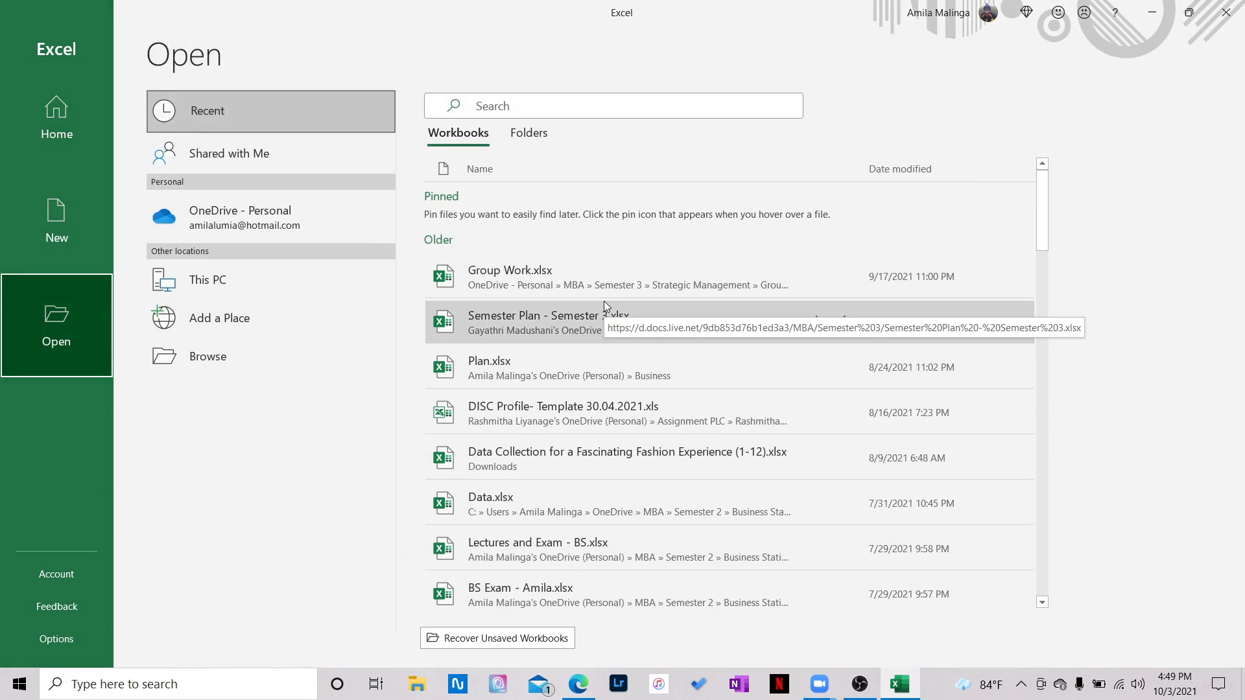
Create a blank workbook and dismiss the notice about available updates.
click(48, 153)
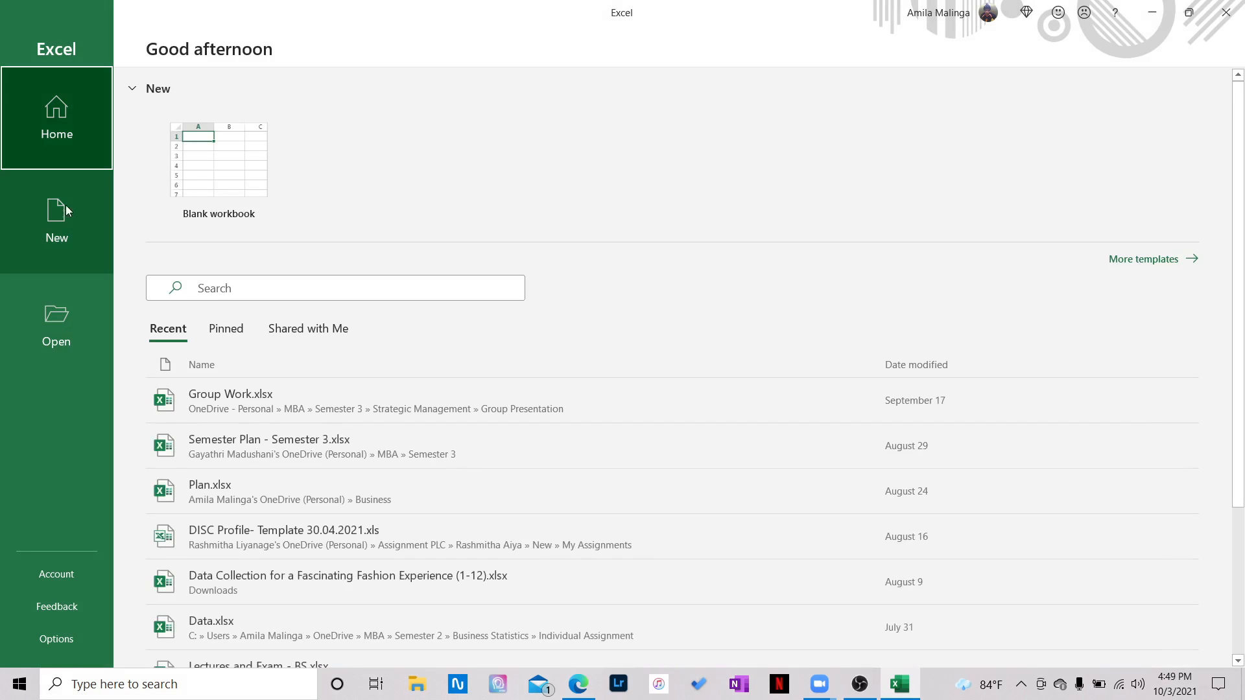
click(193, 191)
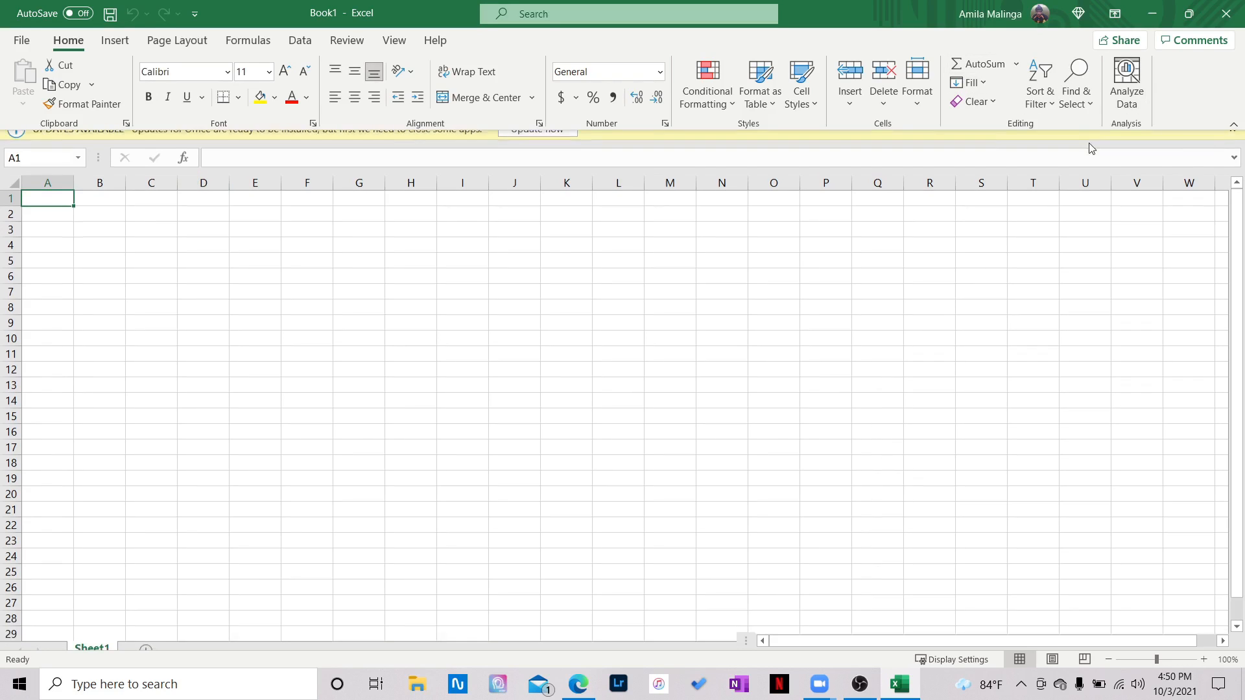
click(1233, 142)
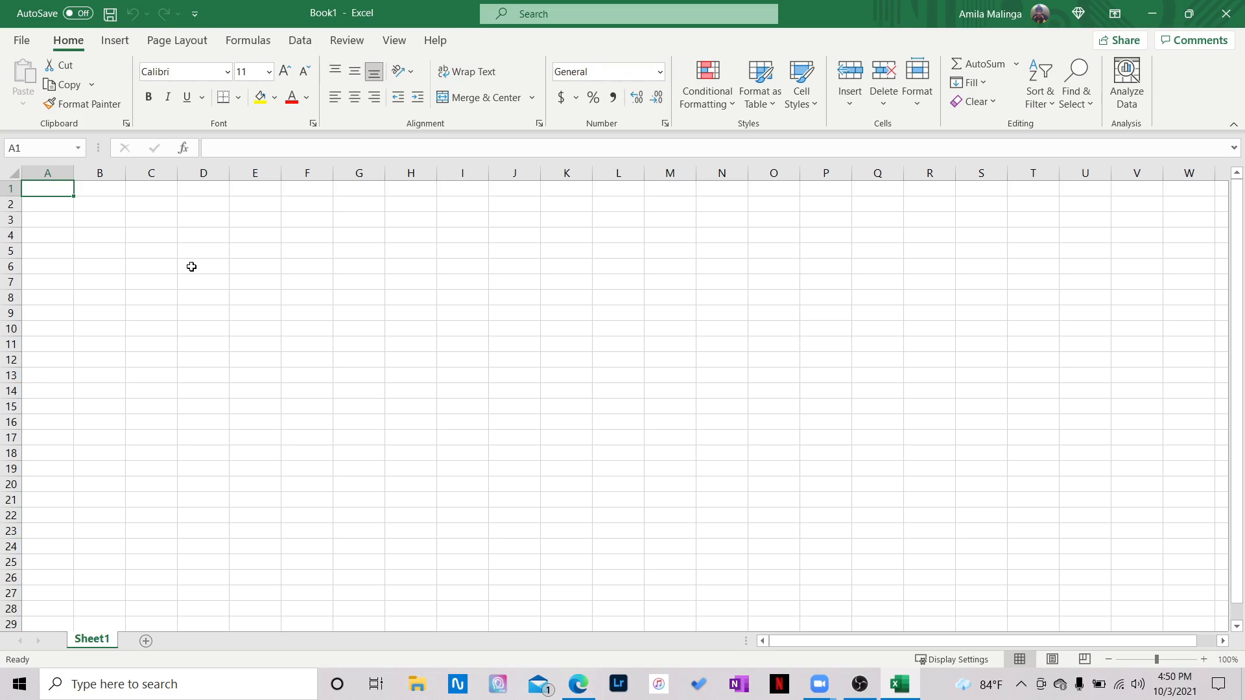
Select cell A2, the entire column B and cell D3 one after another.
click(51, 203)
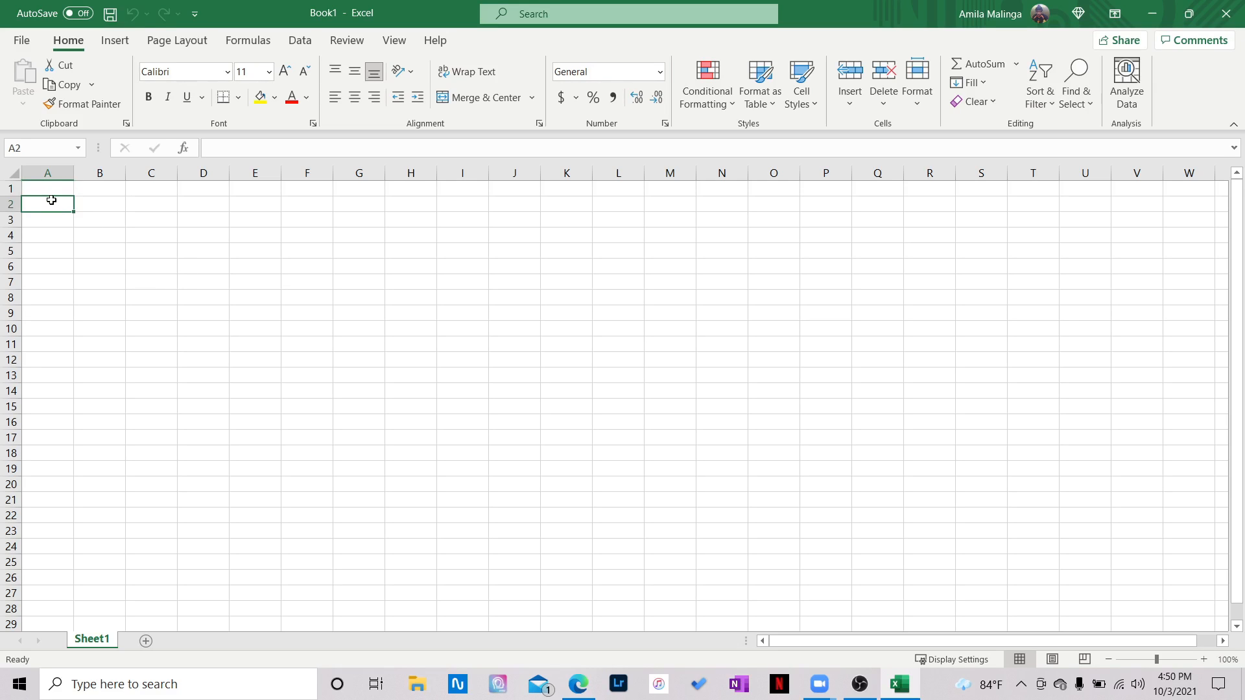
click(91, 172)
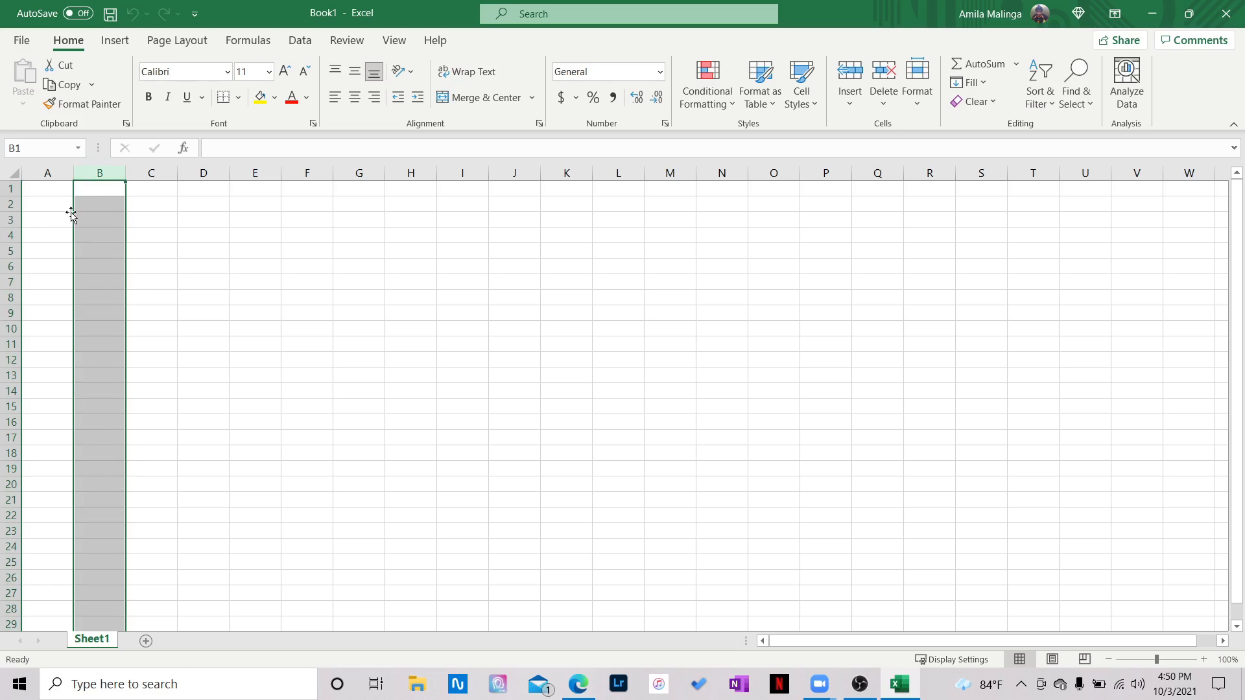
click(100, 172)
click(195, 219)
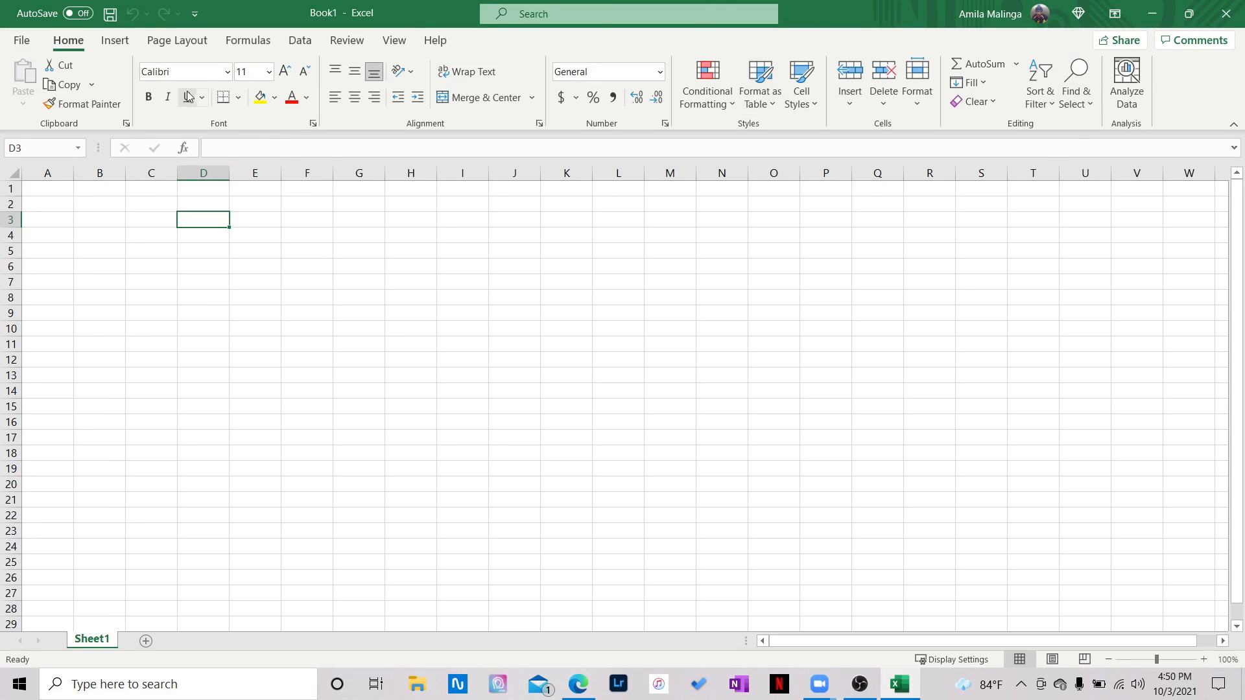
Examine the workbook's information page, including its properties, the add-author field and the author's contact card.
click(23, 42)
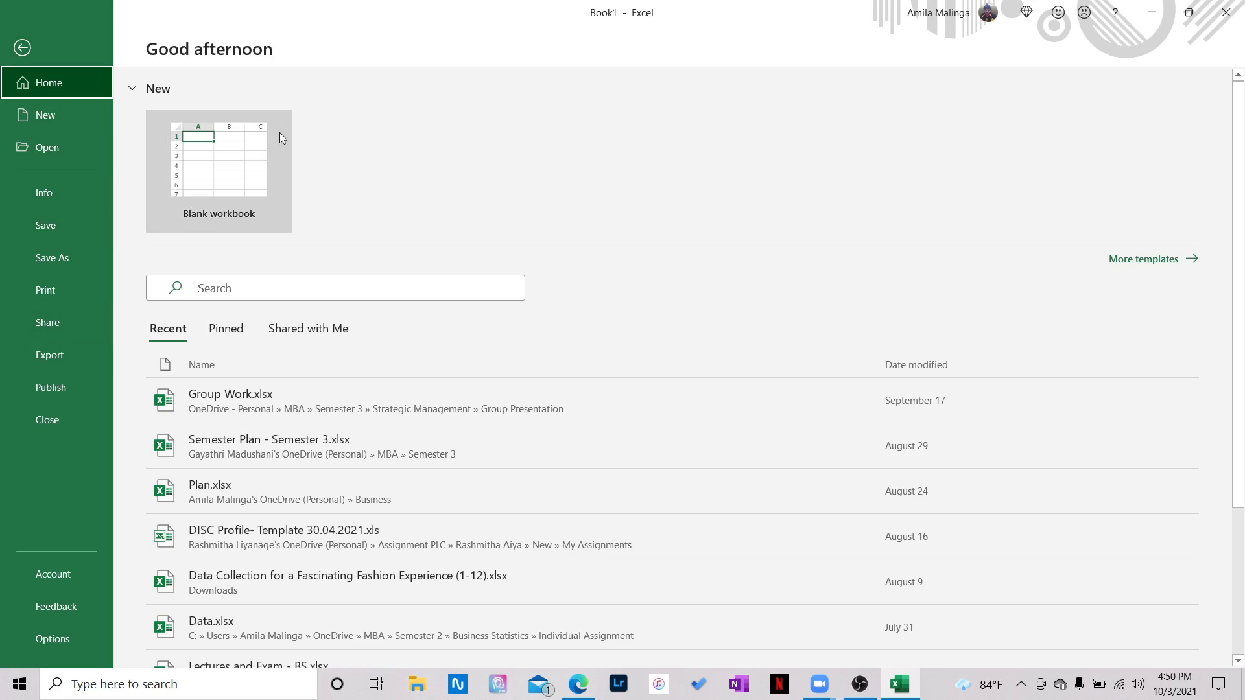
click(64, 200)
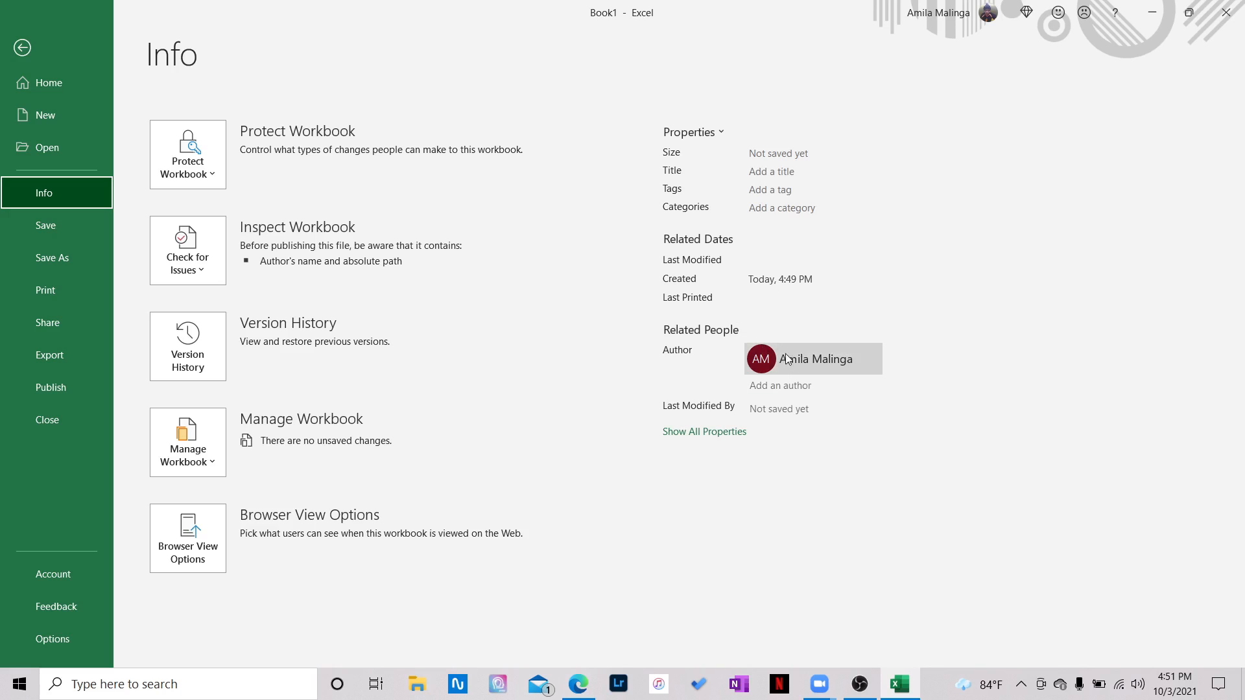
mouse_move(803, 372)
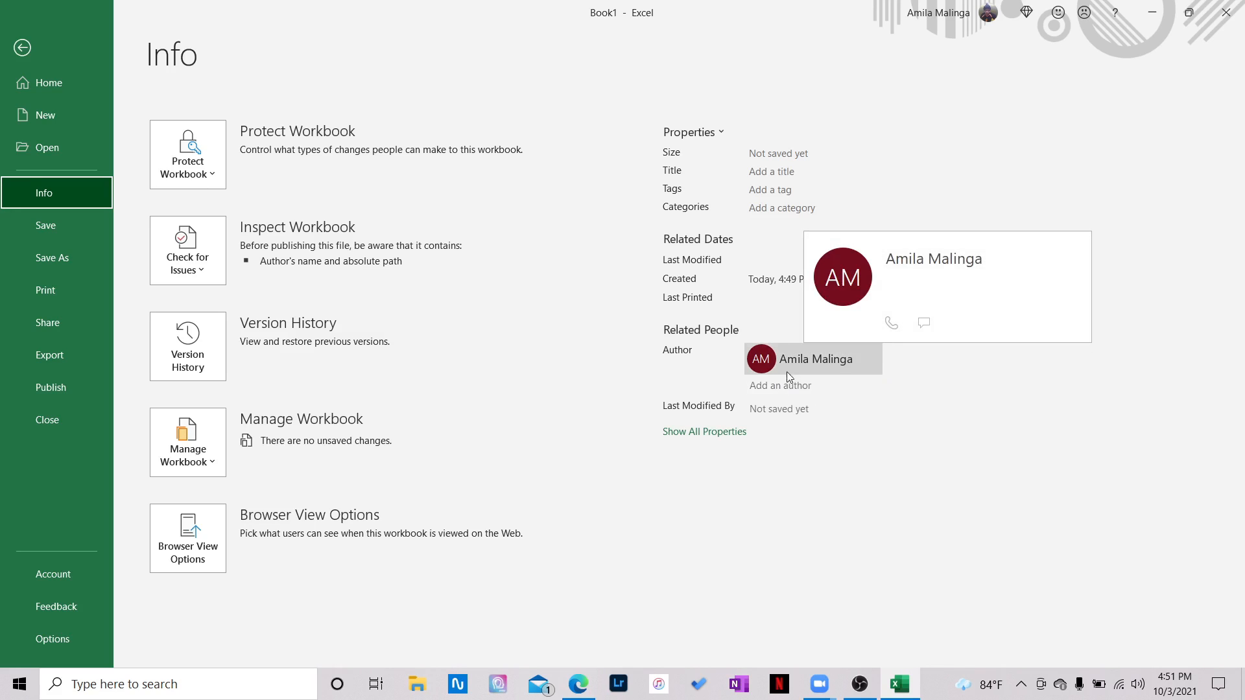
click(778, 386)
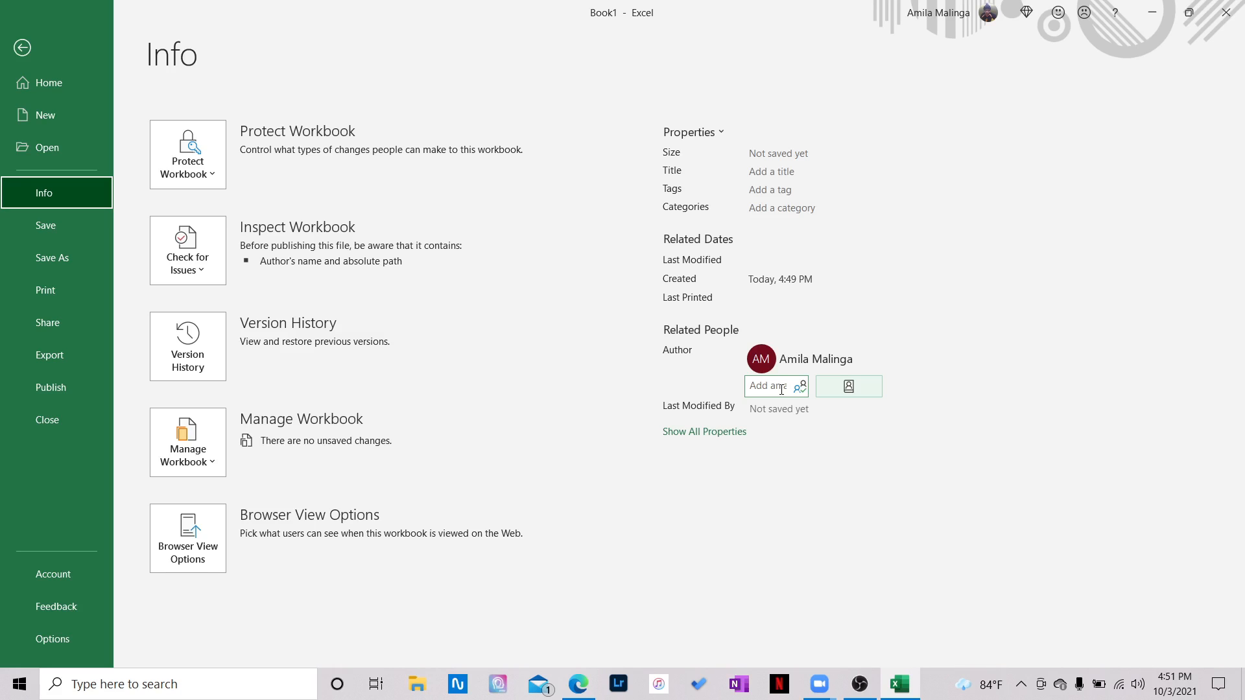
click(784, 413)
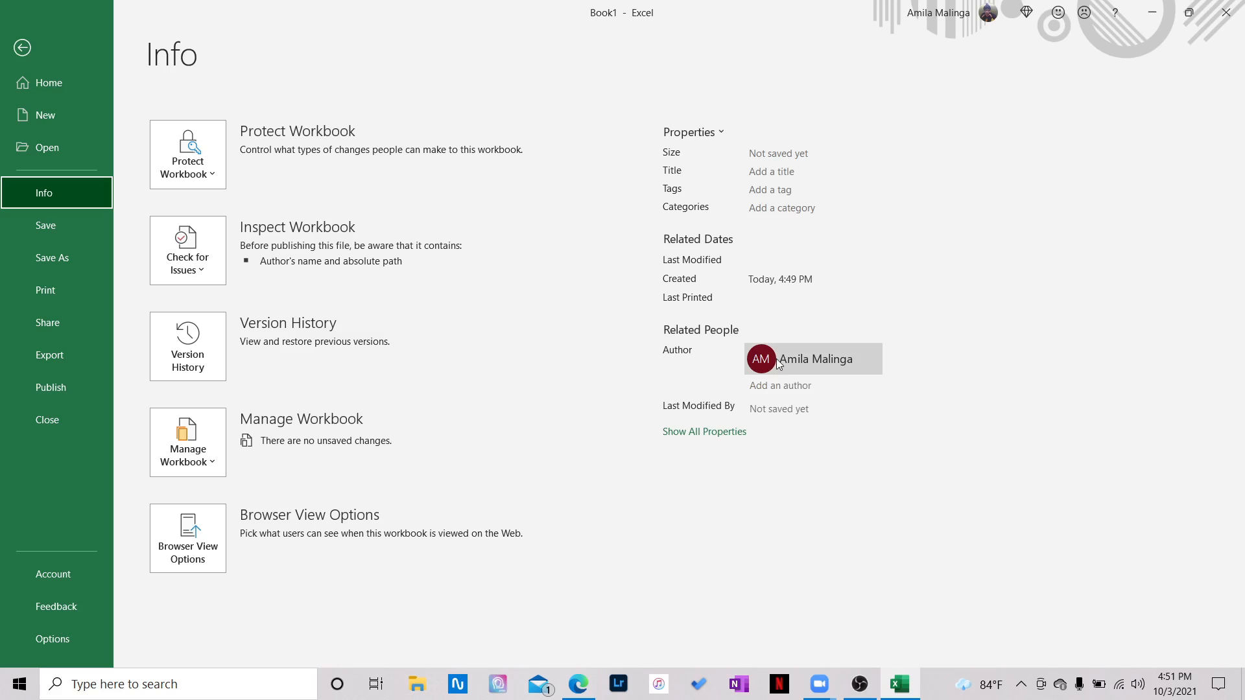
mouse_move(795, 373)
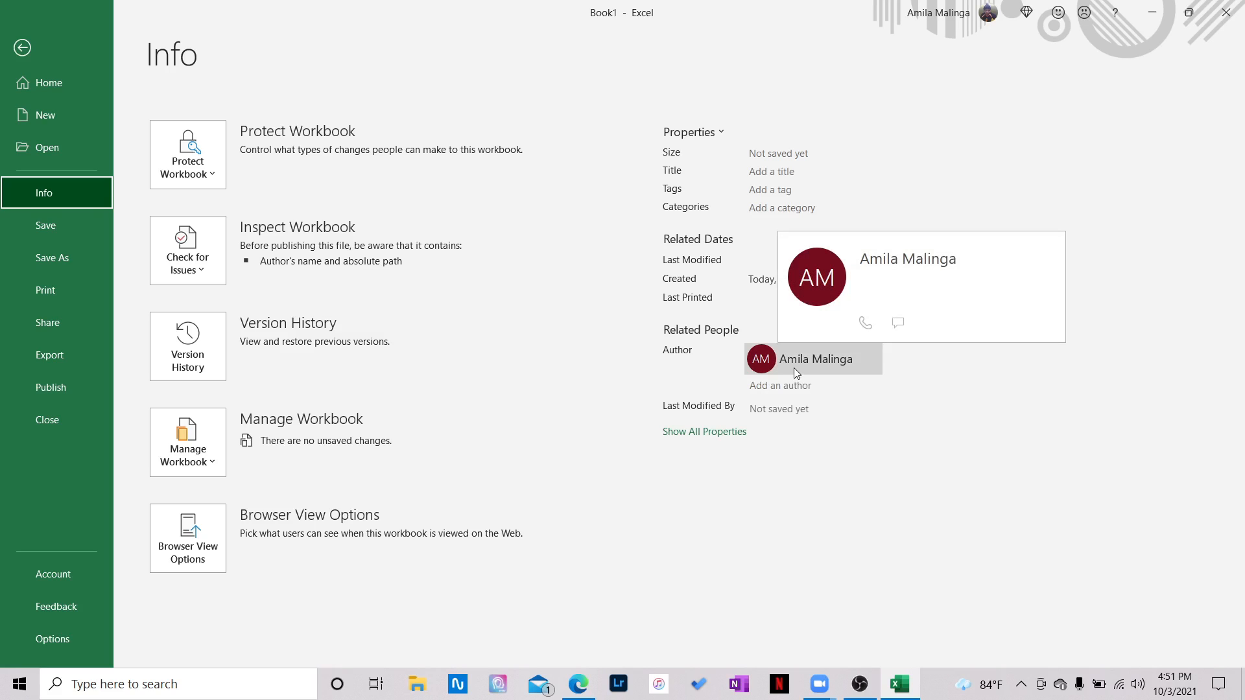
click(829, 353)
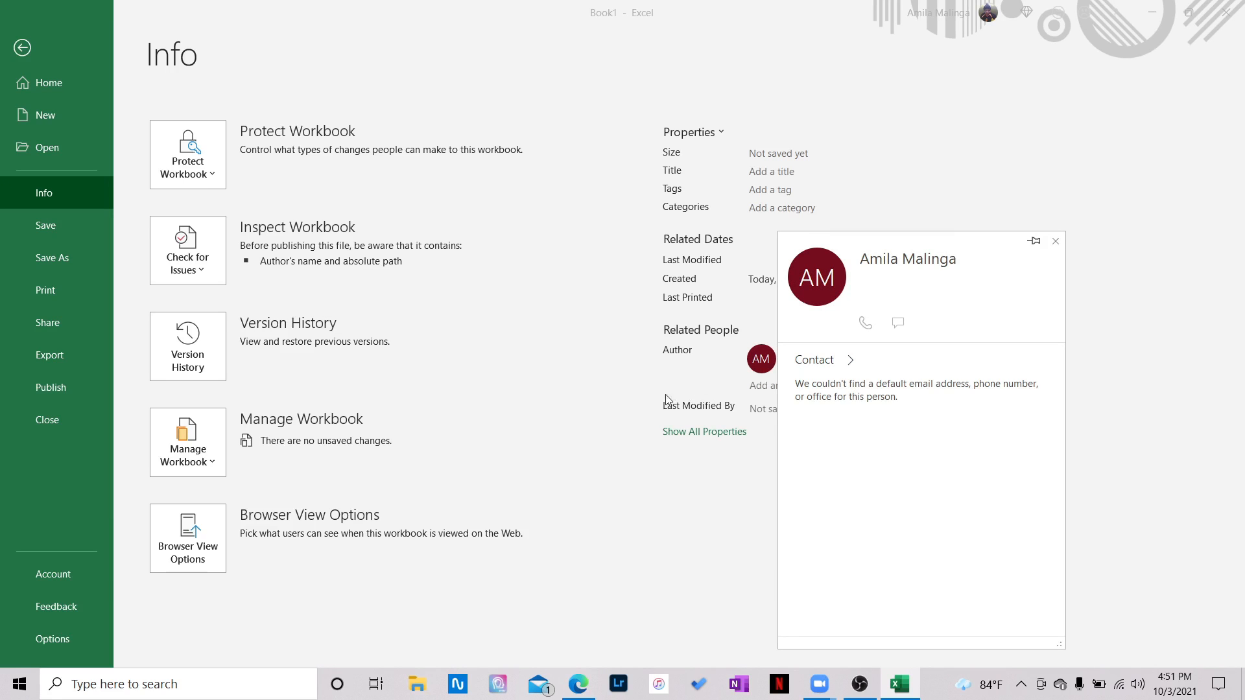
key(Escape)
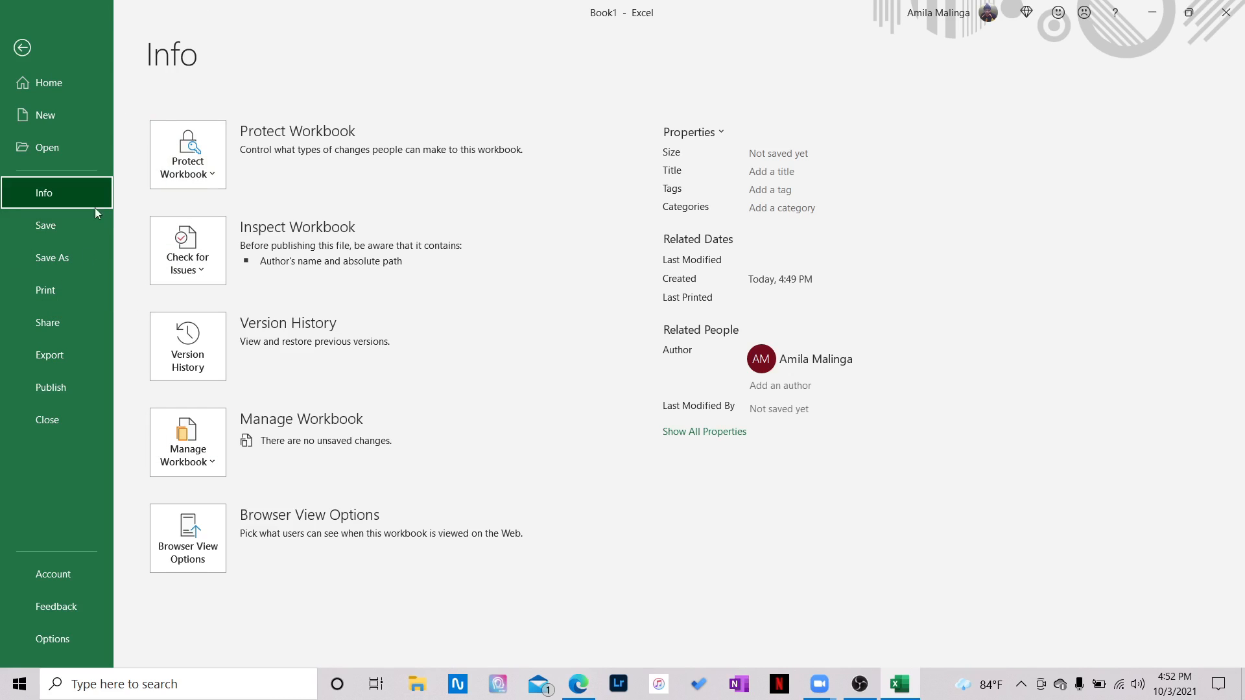
Review the workbook's Save As locations, print page and sharing options, and close the Share dialog without sharing.
click(72, 223)
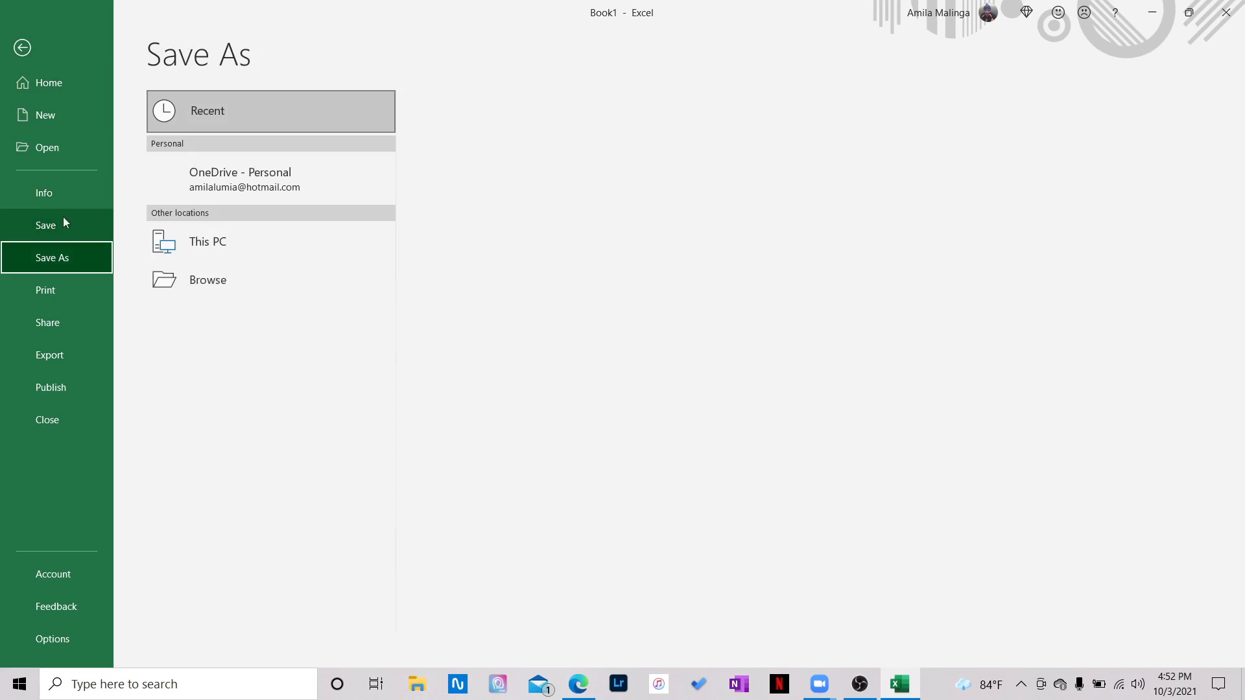
click(80, 213)
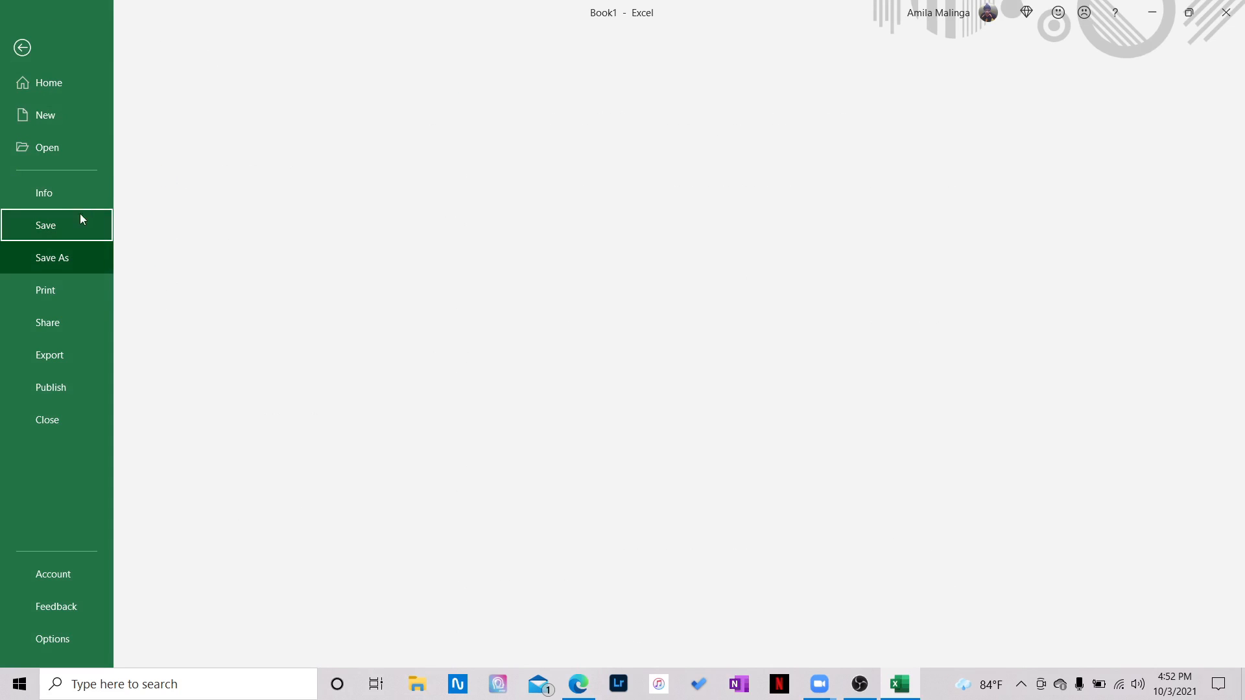
click(69, 262)
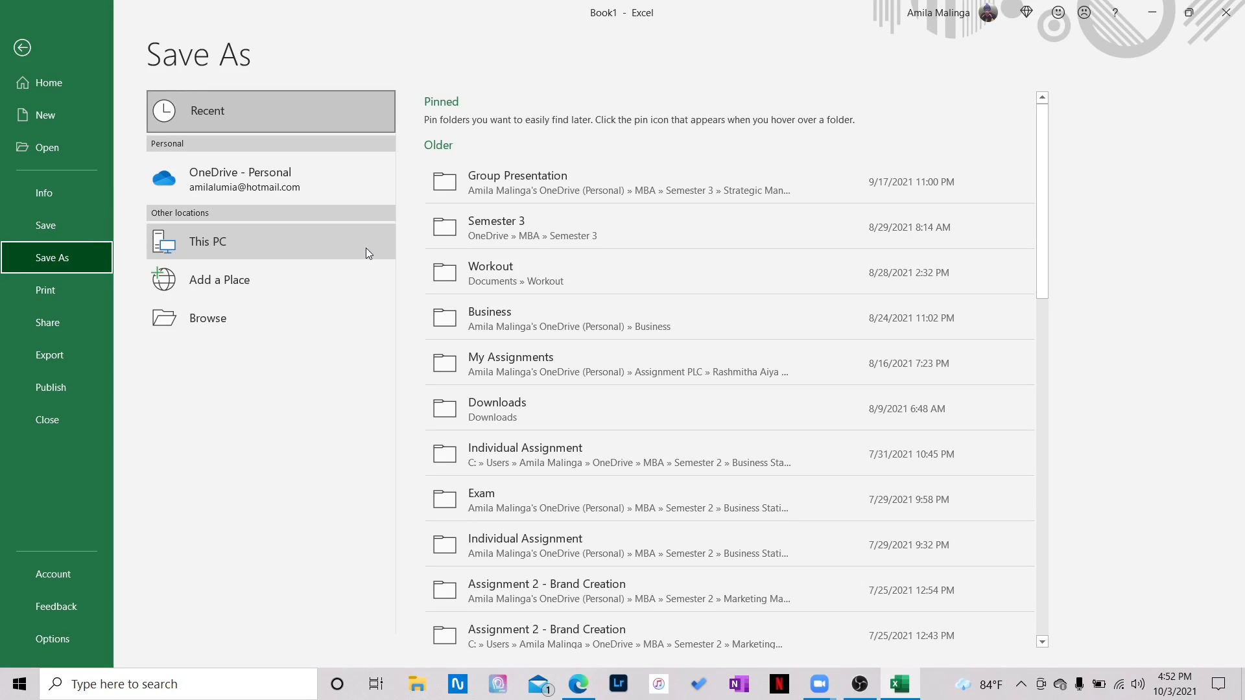
click(41, 297)
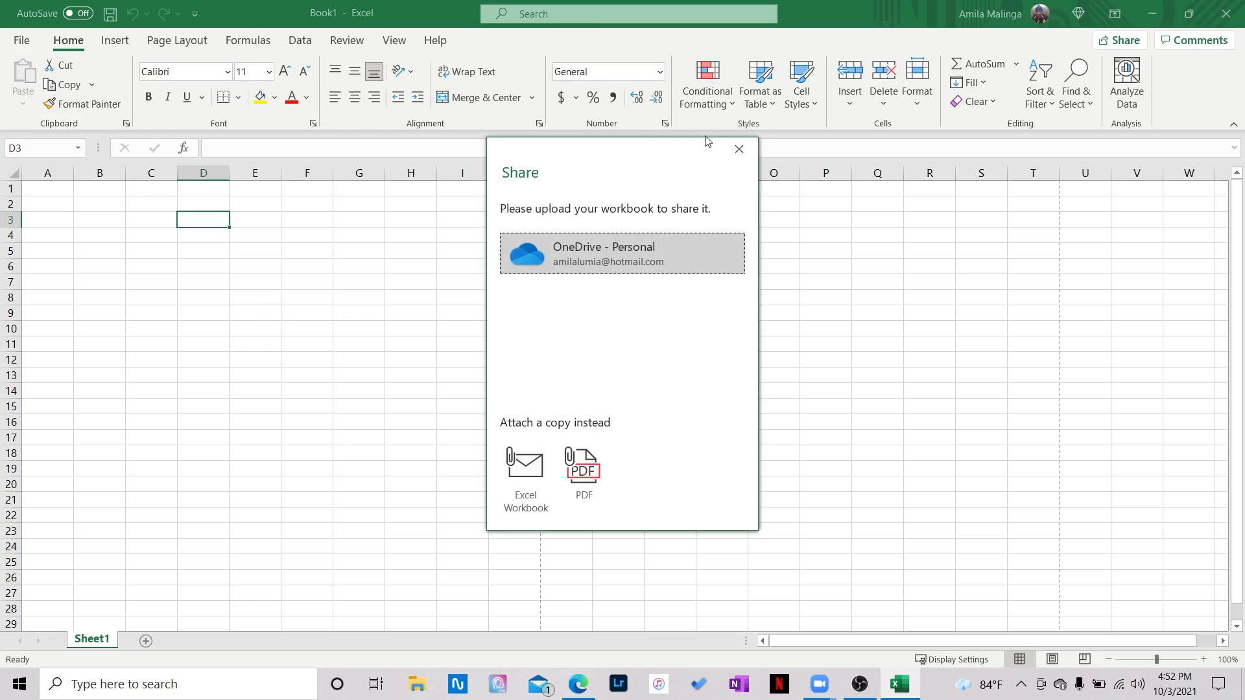
click(739, 149)
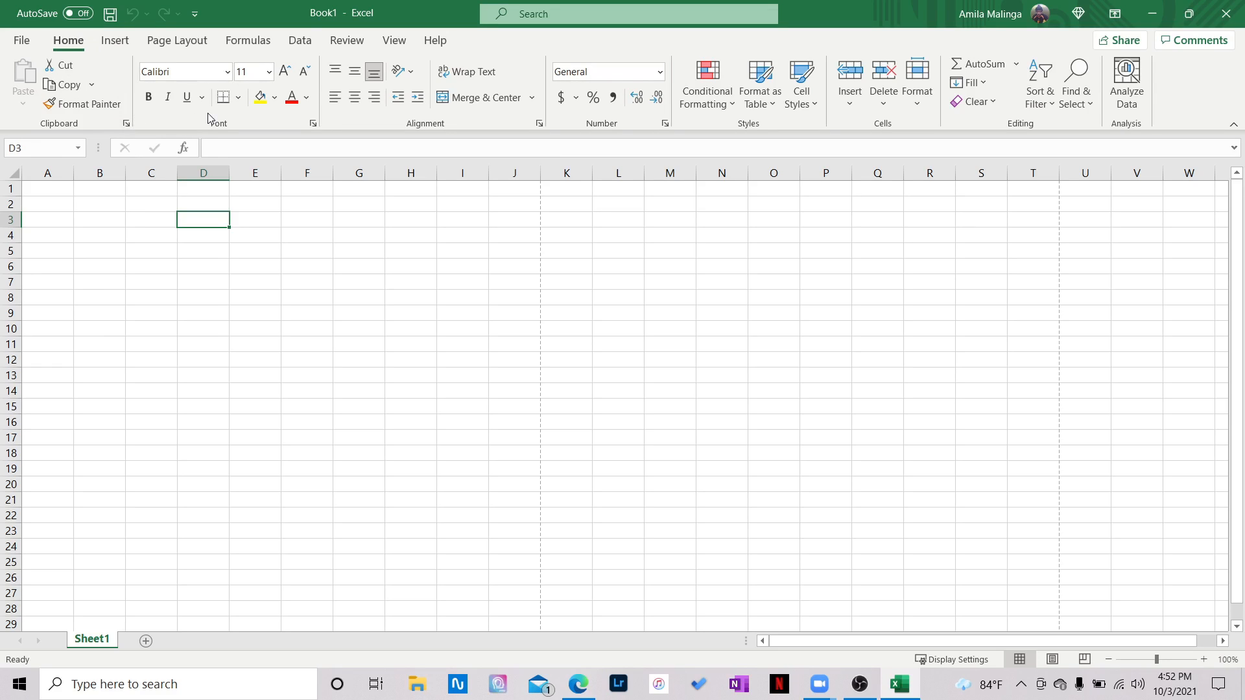
Enter the text "Excel" in cell B3 and select that cell again.
click(134, 224)
click(102, 220)
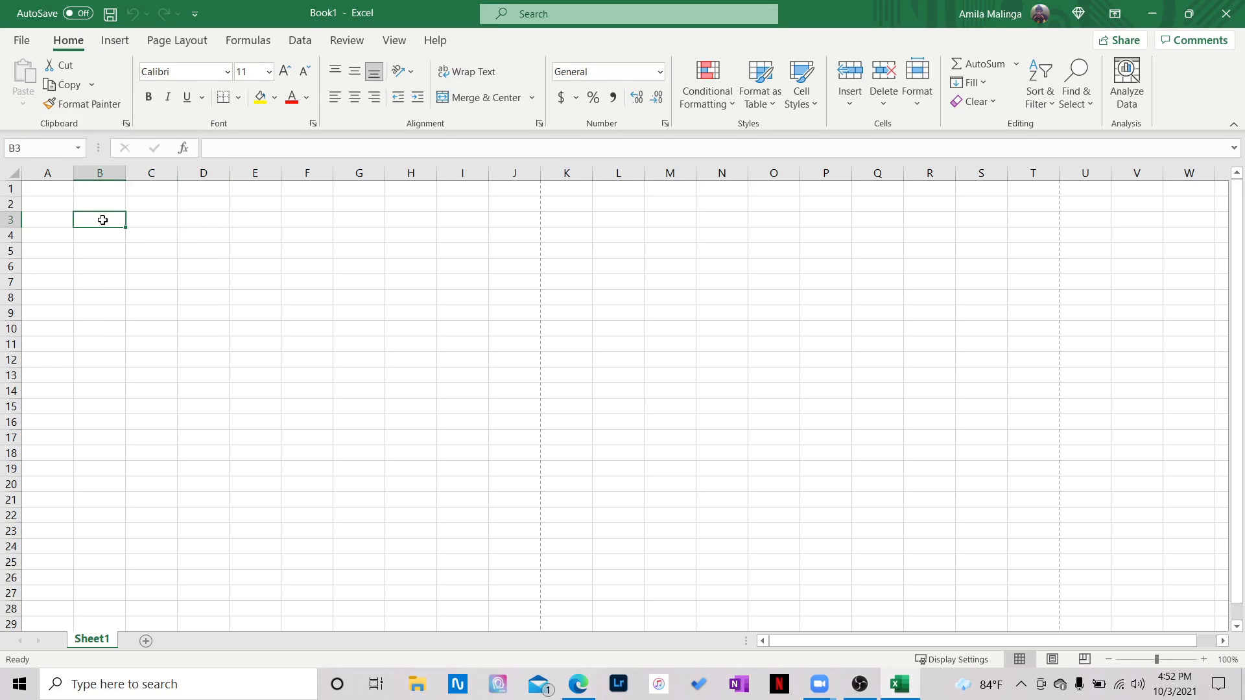
text(Excel)
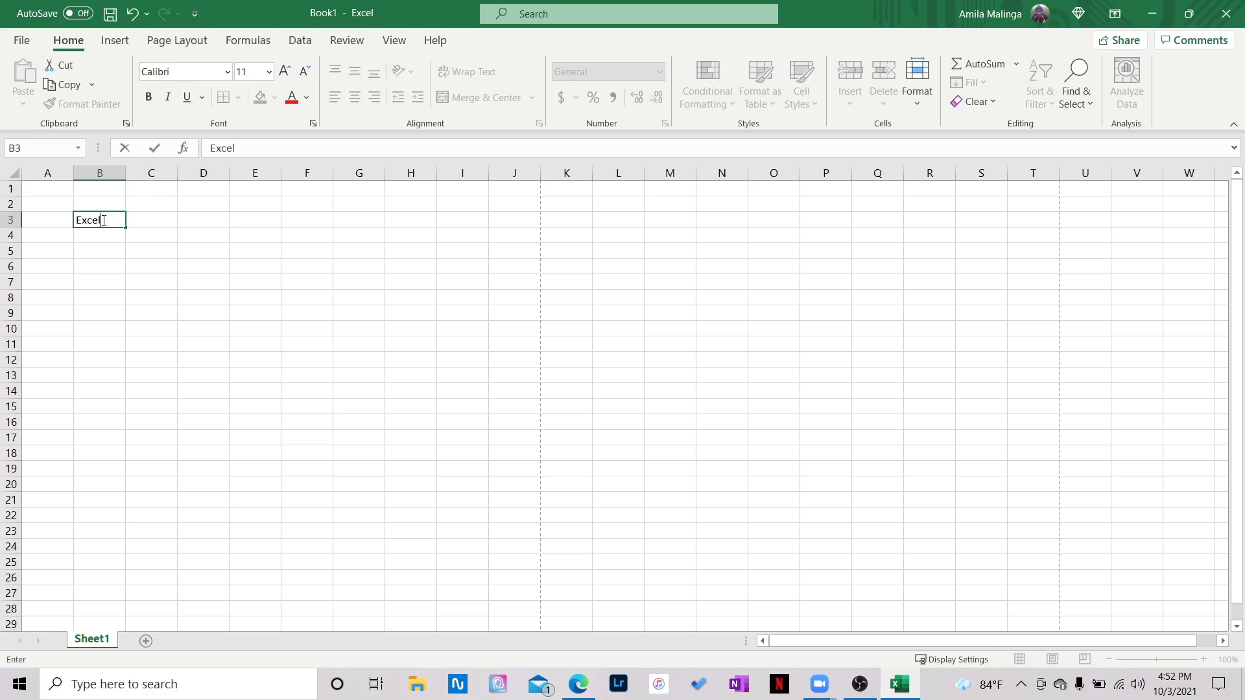
key(Return)
click(102, 220)
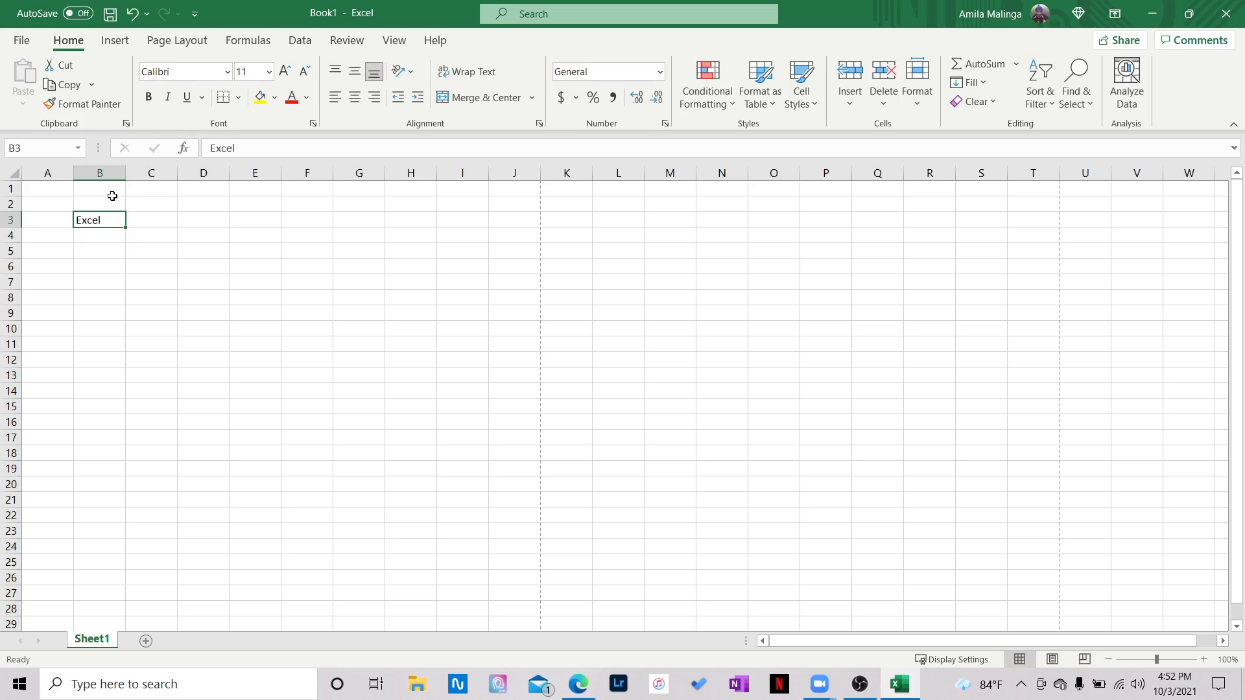
Make the text in cell B3 bold, italic and underlined.
click(148, 97)
click(168, 98)
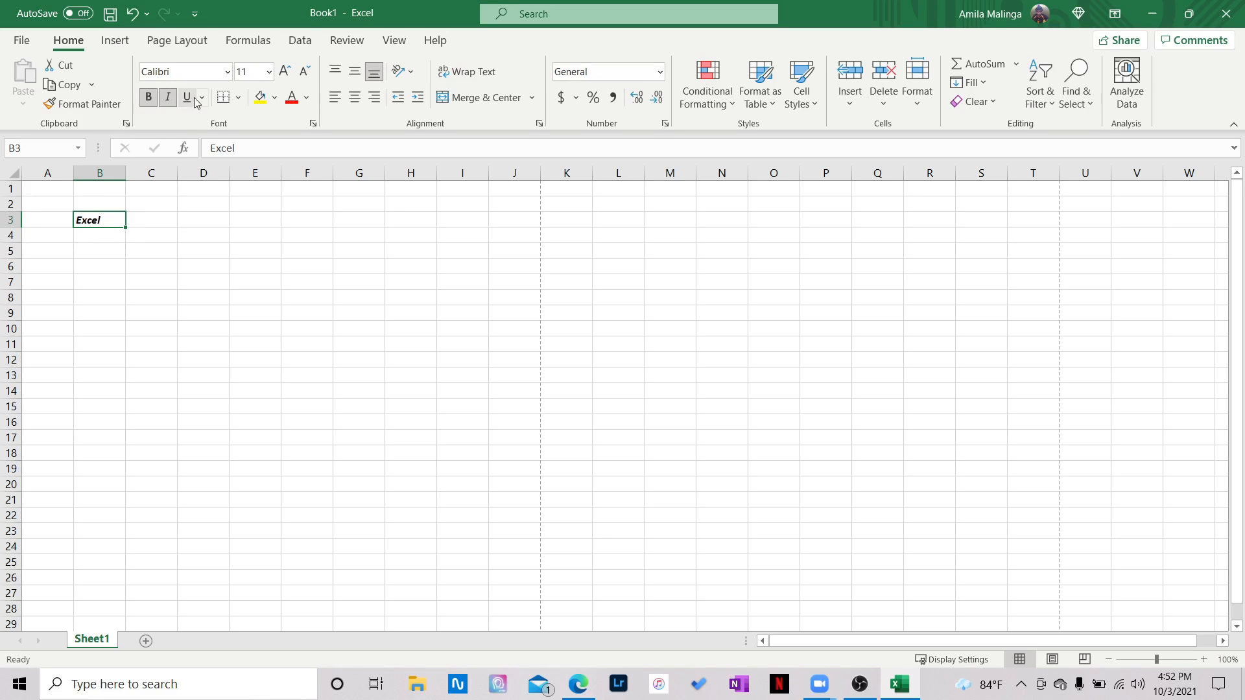
click(186, 98)
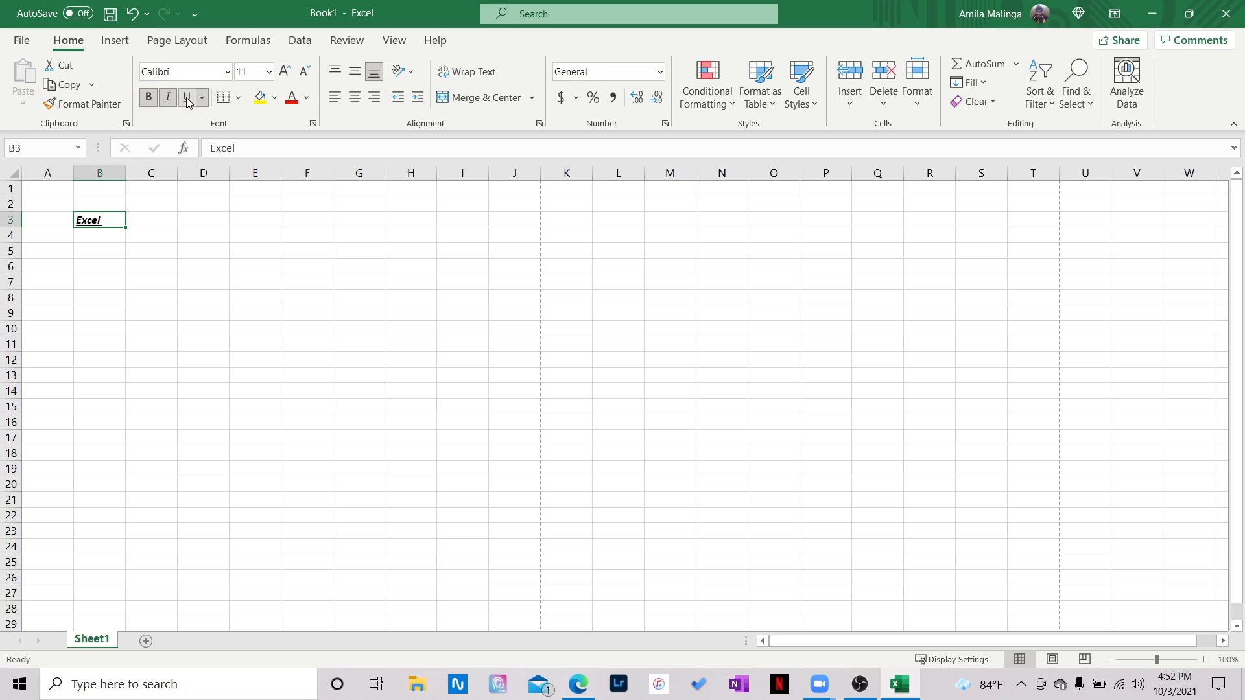
Set the font of cell B3 to Aldhabi and its size to 14.
click(227, 71)
click(194, 272)
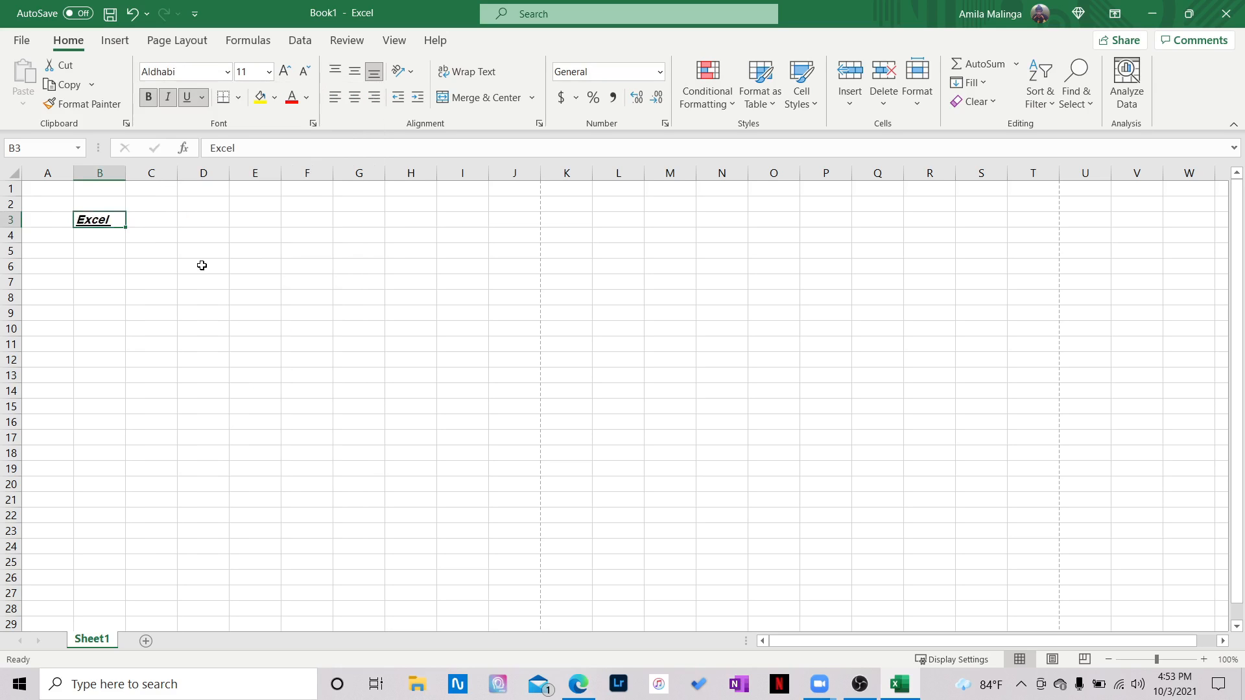
click(268, 72)
click(248, 189)
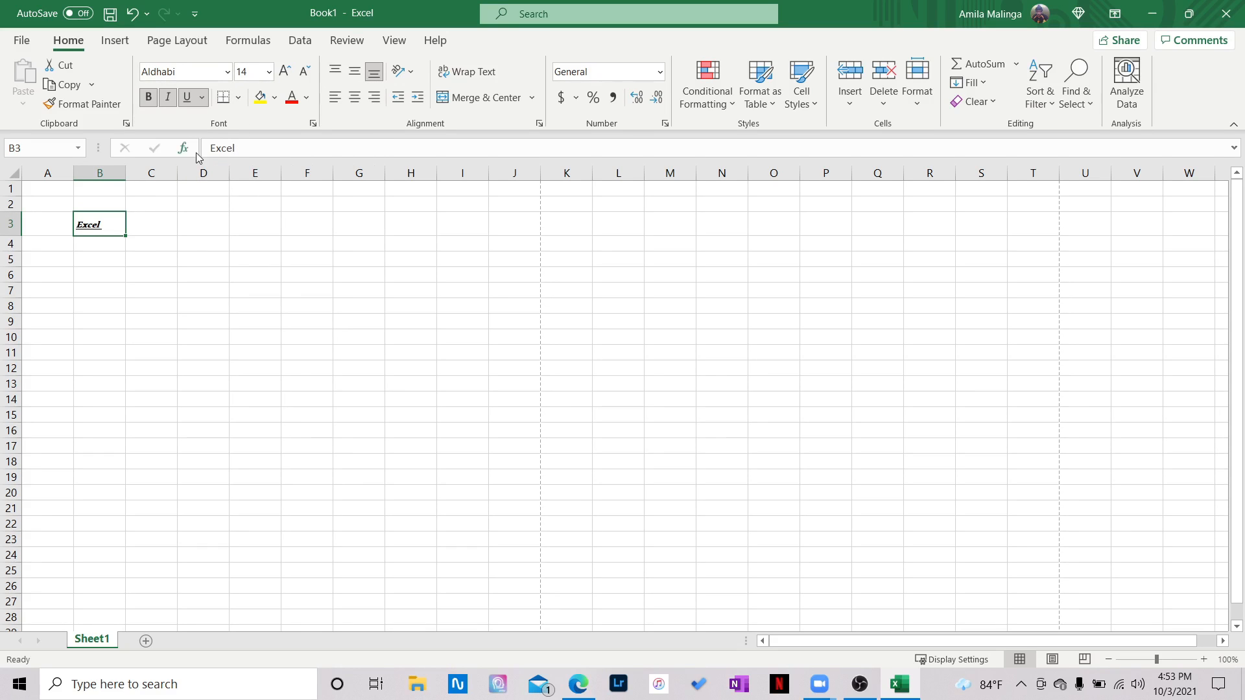
Enlarge the text in cell B3 to size 18 and reduce it back to 14.
click(284, 73)
click(284, 73)
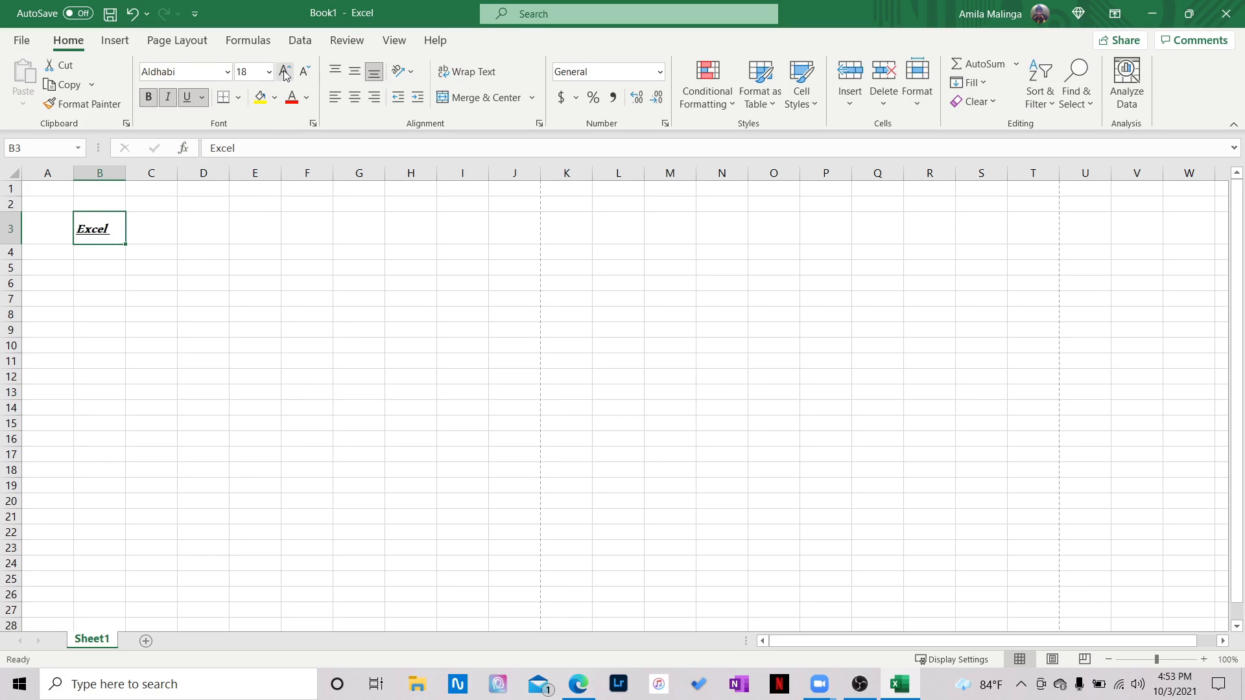
click(304, 71)
click(304, 71)
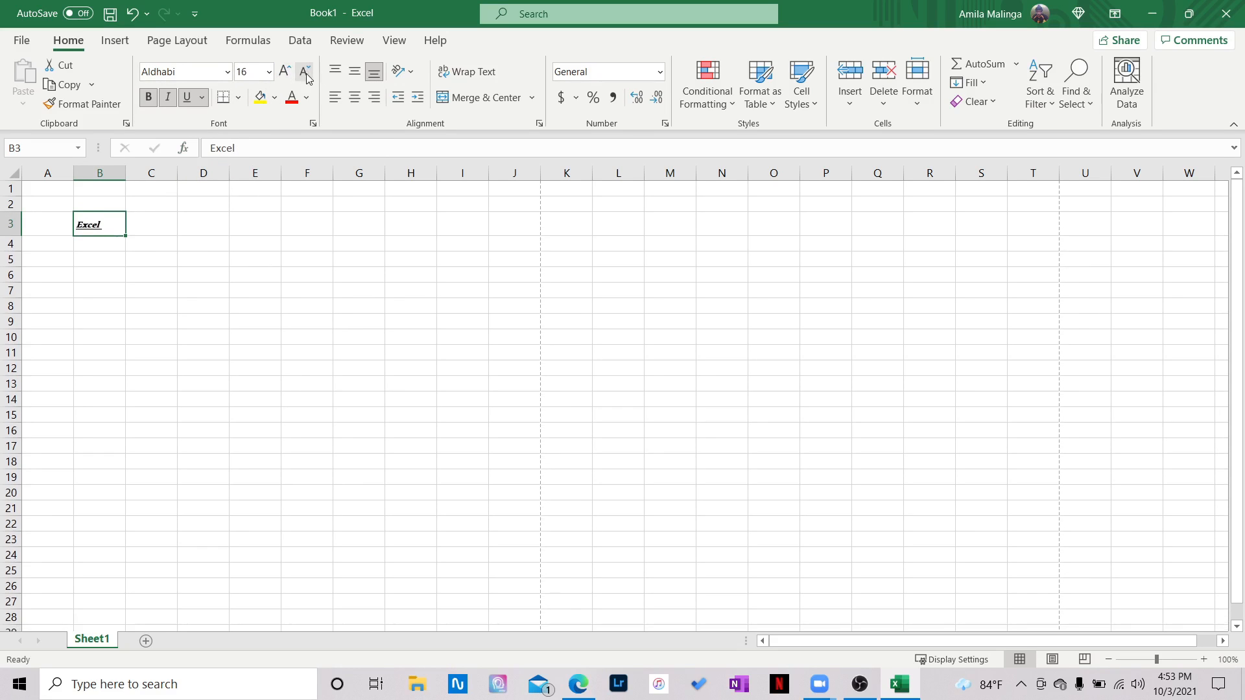
Fill cell B3 with dark blue and set its text colour to white.
click(275, 98)
click(311, 193)
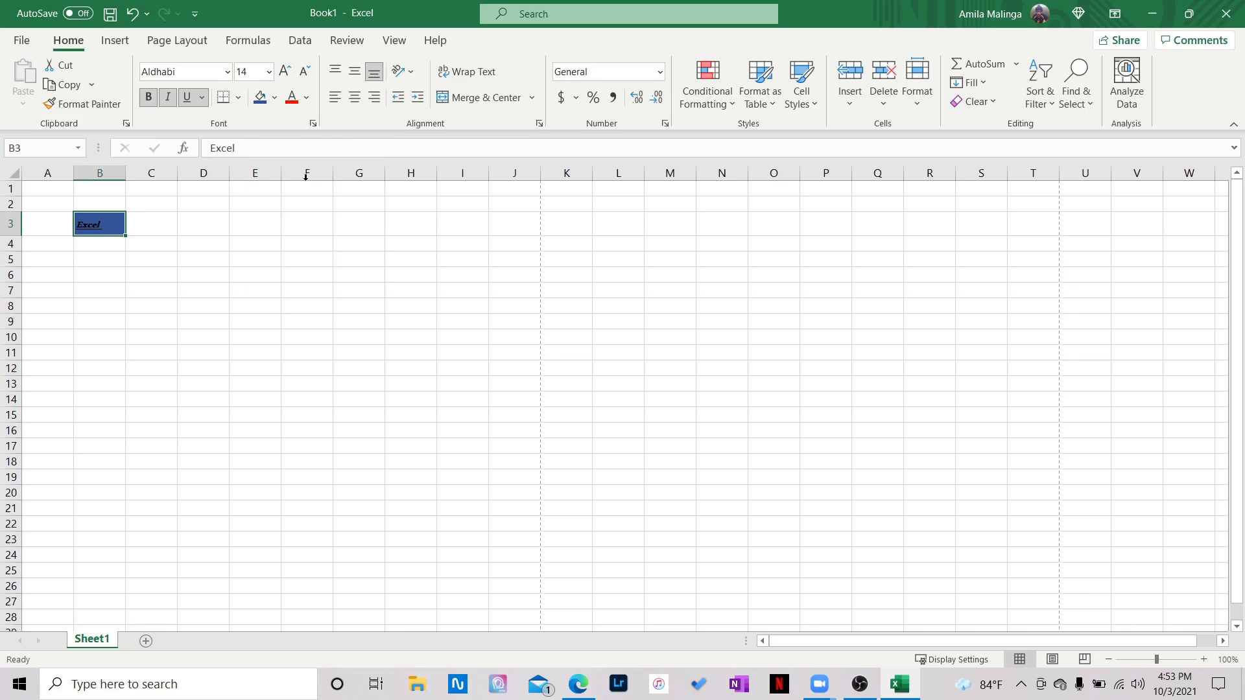
click(306, 98)
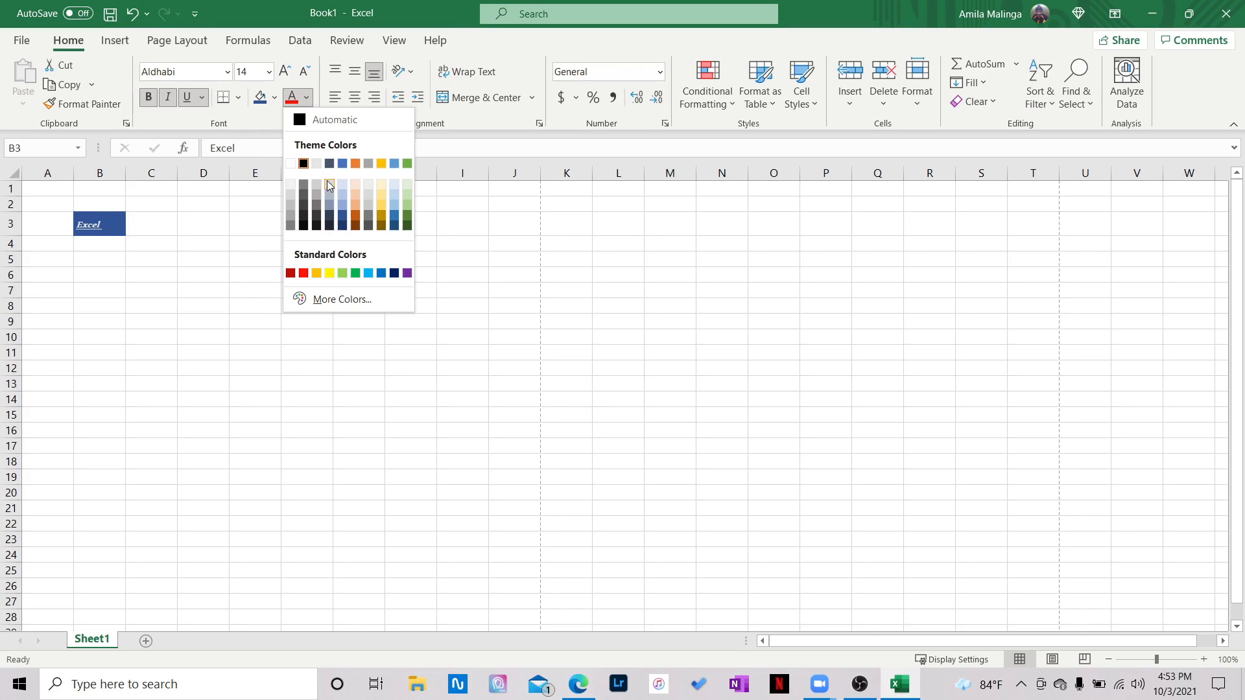
click(290, 163)
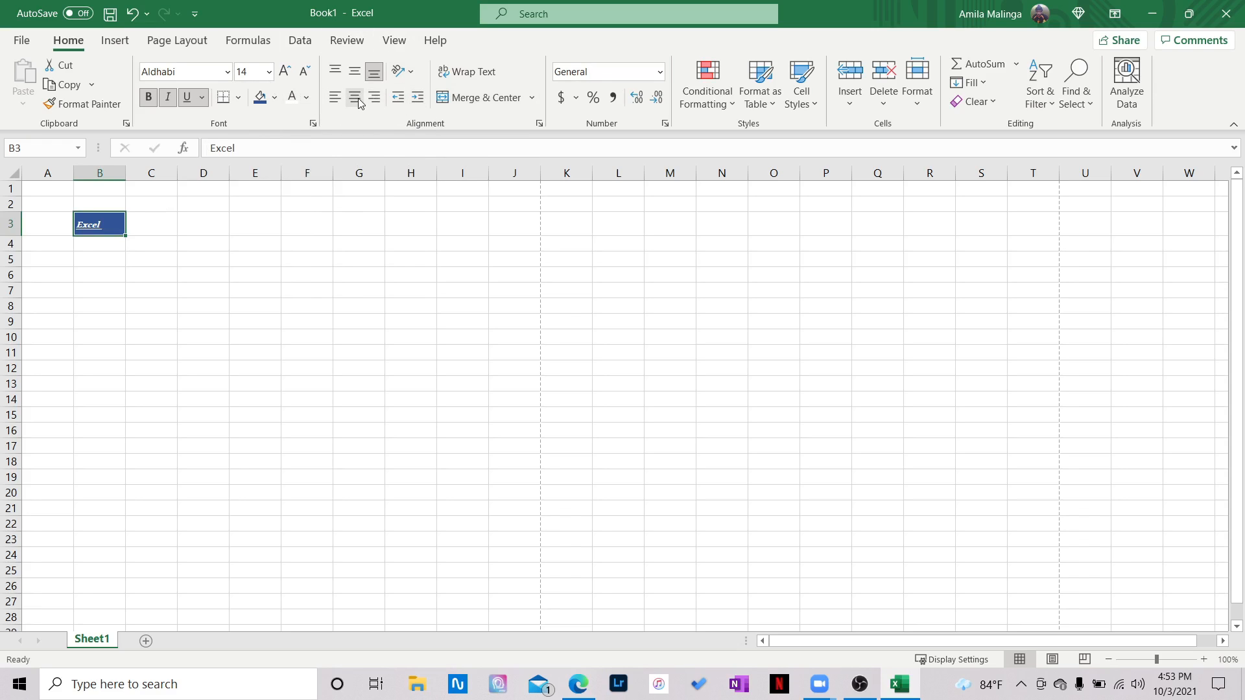
Center the text in cell B3 horizontally and align it with the top of the cell.
click(356, 72)
click(355, 98)
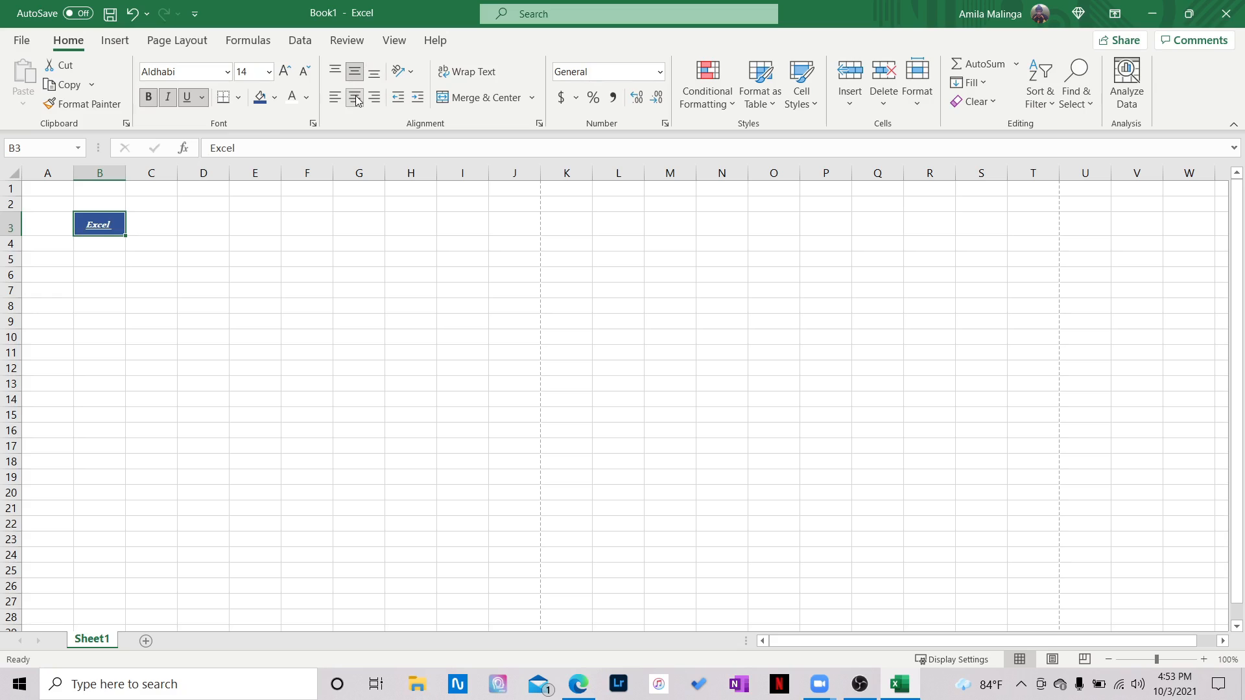
click(334, 72)
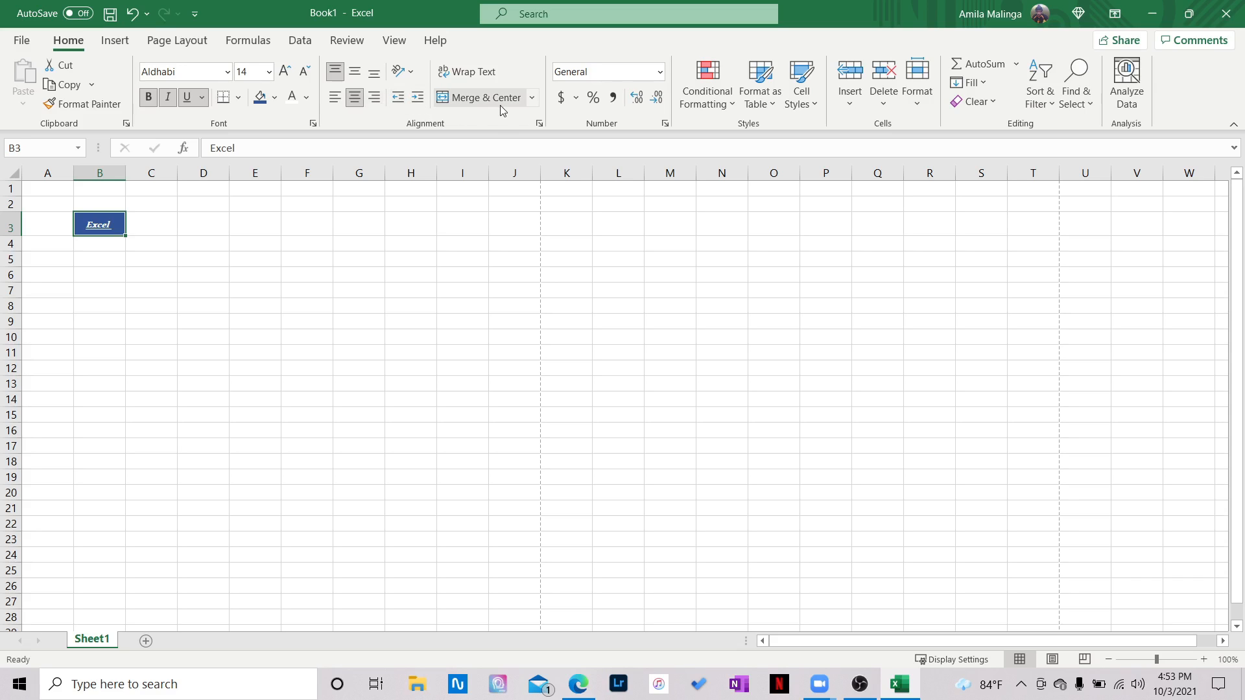
Merge and center the Excel heading across cells B3 to D3.
click(146, 273)
drag(111, 225, 223, 215)
click(101, 275)
drag(100, 219, 221, 214)
click(472, 98)
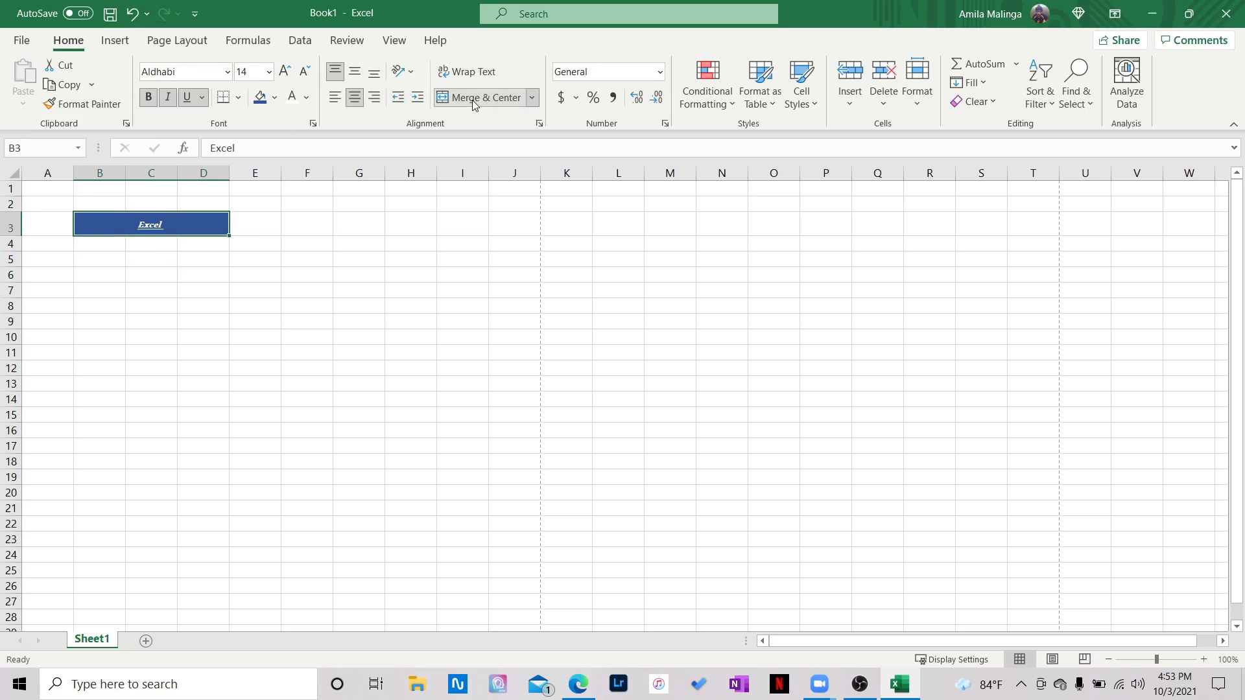
Unmerge the Excel heading in row 3 and merge and center it across B3 to D3 again.
click(181, 348)
click(161, 219)
click(481, 97)
click(167, 224)
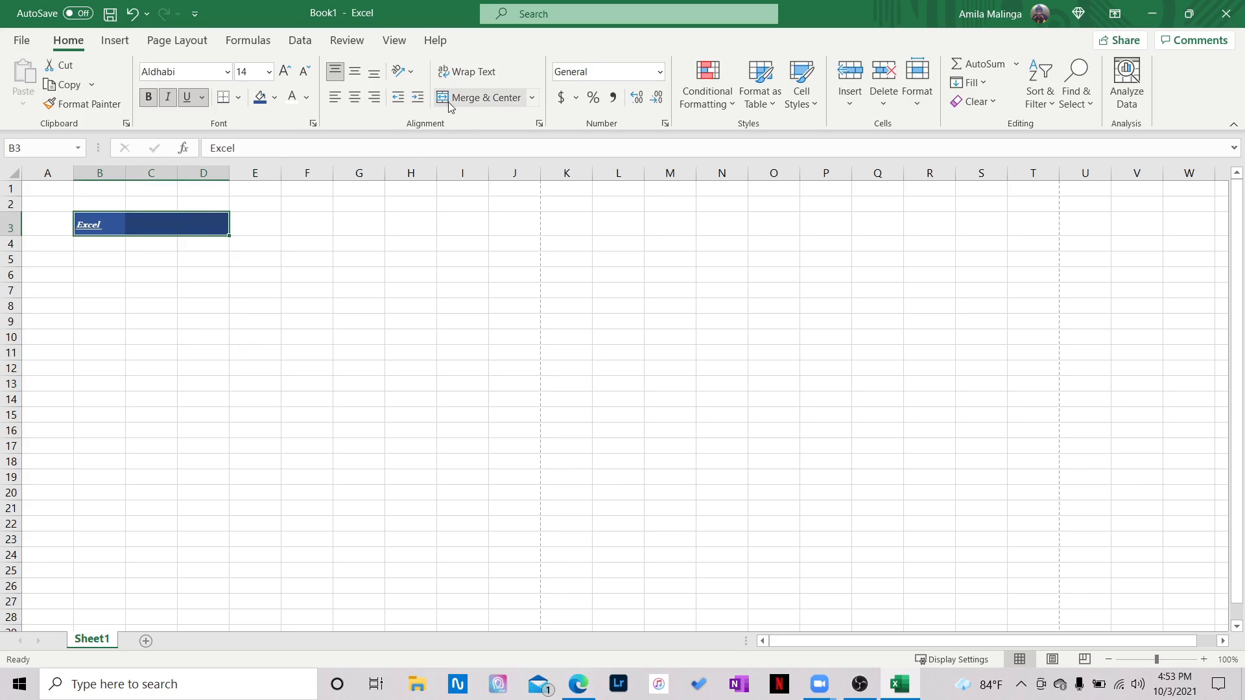
click(483, 97)
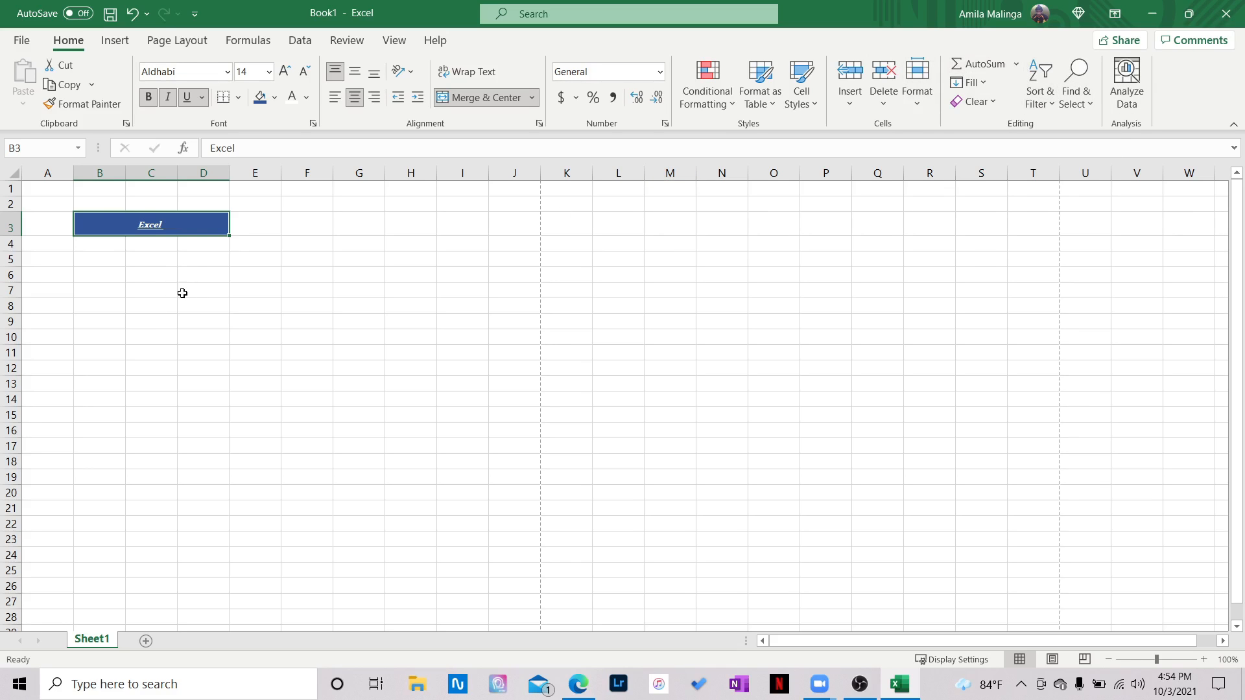
Enter 34, 45, 23 and 56 in cells D5 to D8 and total them in D9 with AutoSum.
click(201, 262)
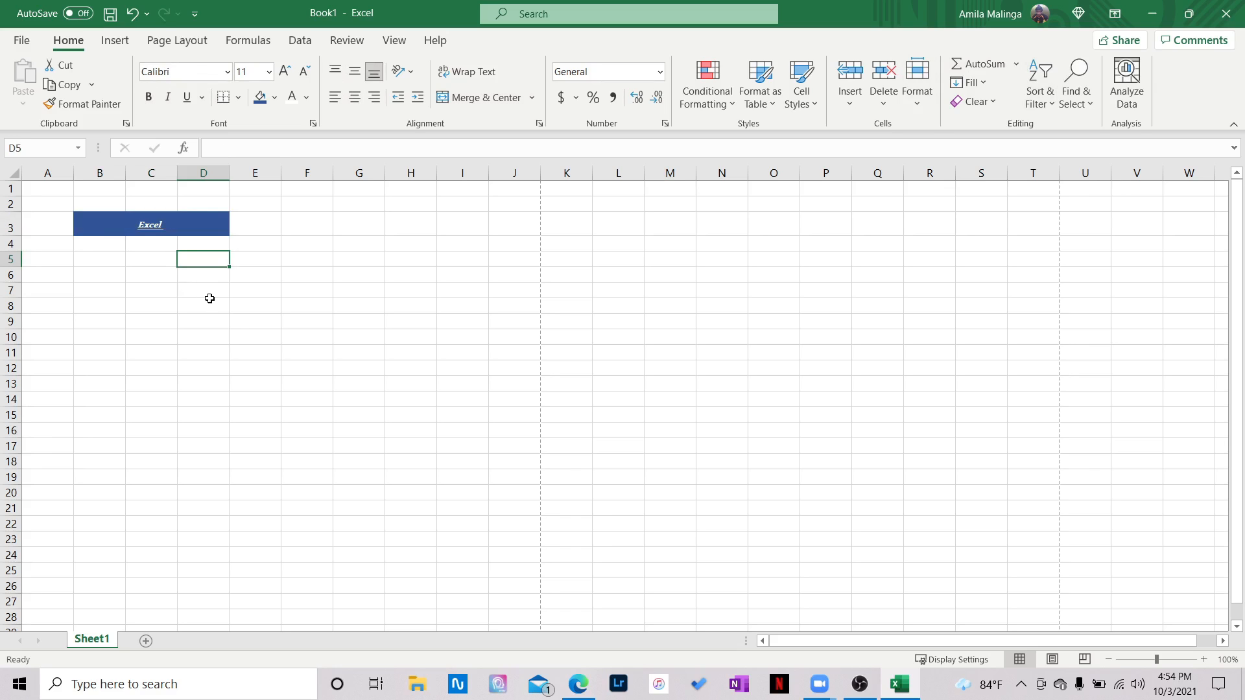
text(34)
key(Return)
text(45)
key(Return)
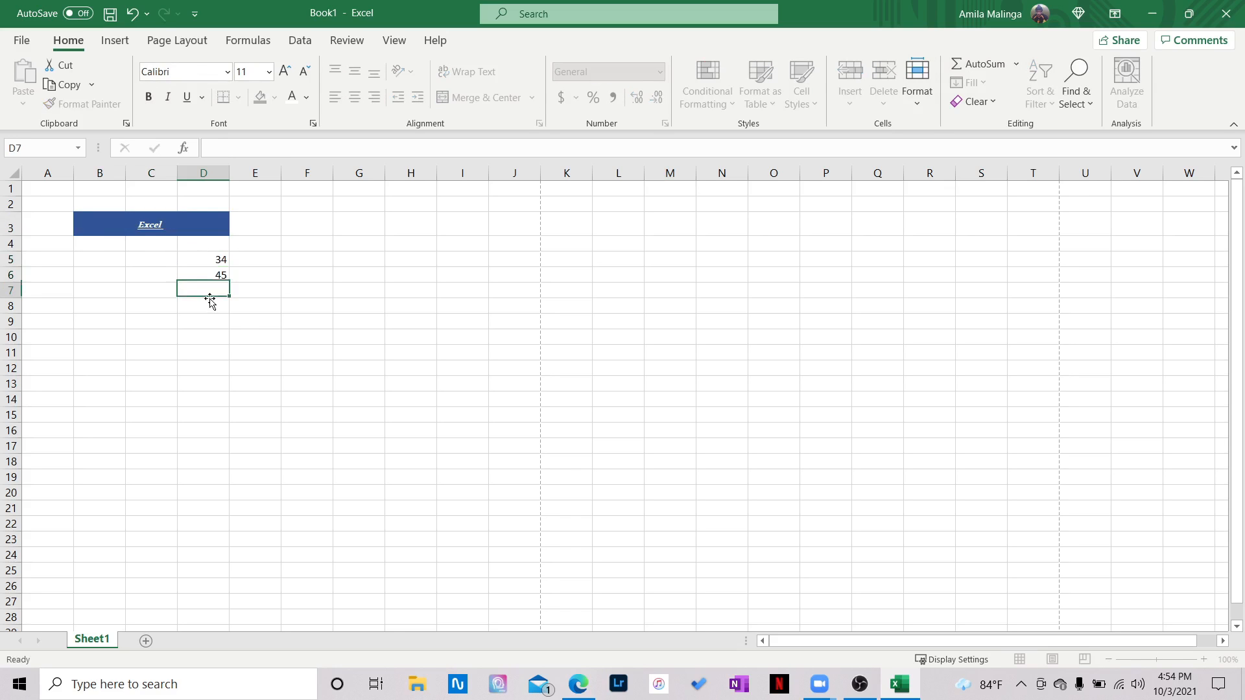
text(23)
key(Return)
text(56)
key(Return)
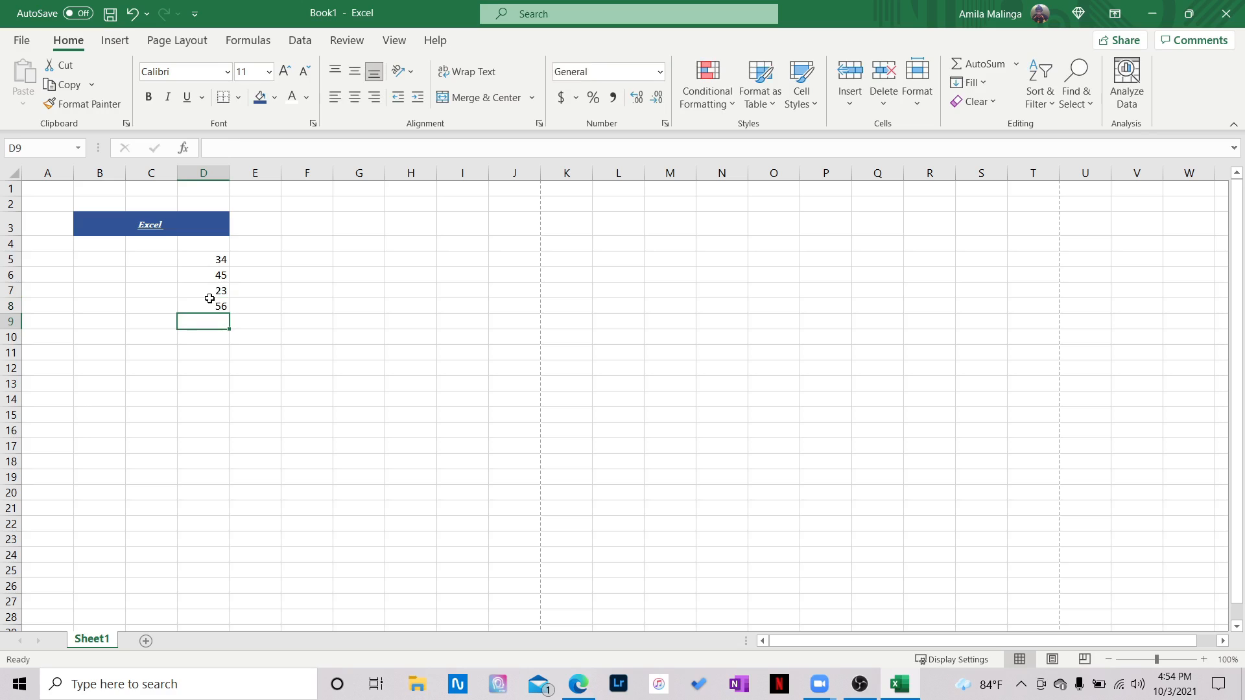
click(977, 64)
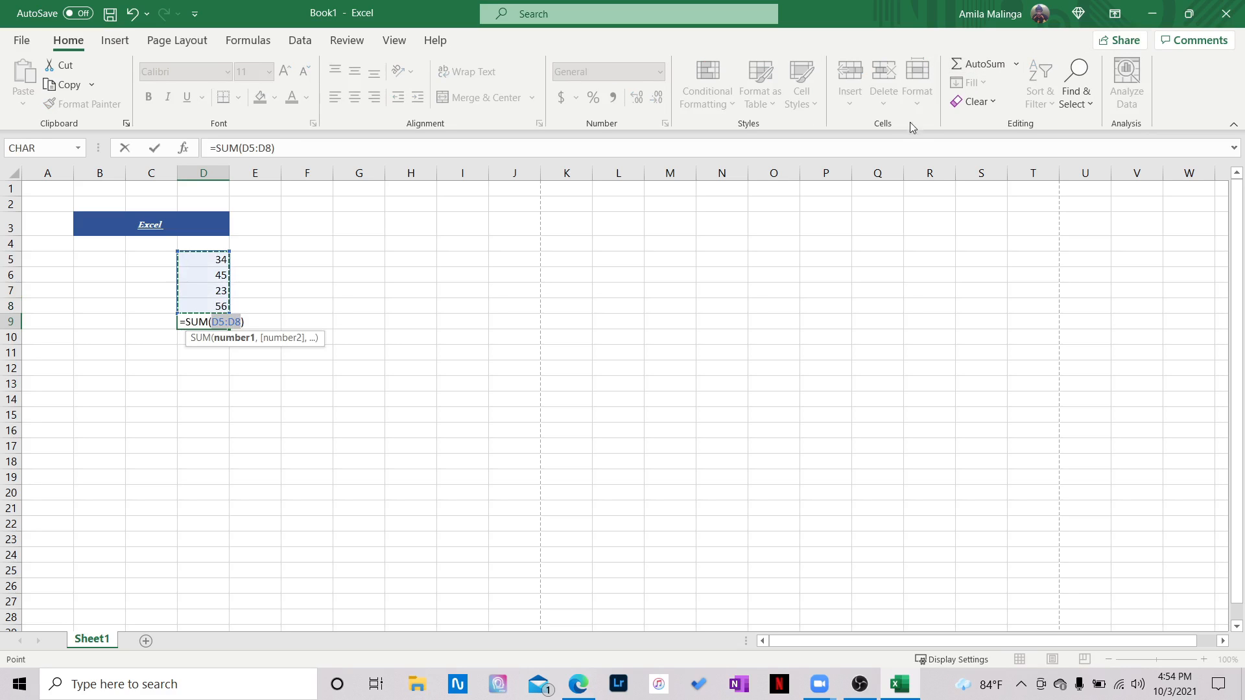
key(Return)
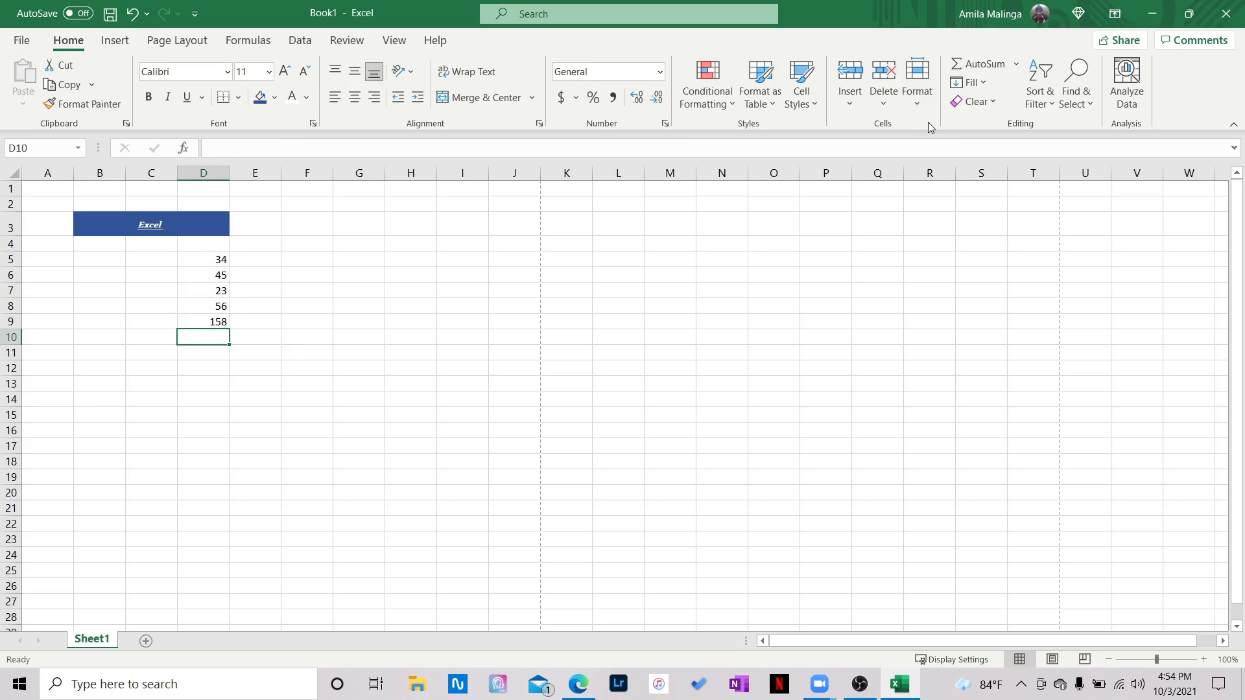
Try AutoSum in cell D10 without keeping it and review the other functions AutoSum offers.
click(972, 65)
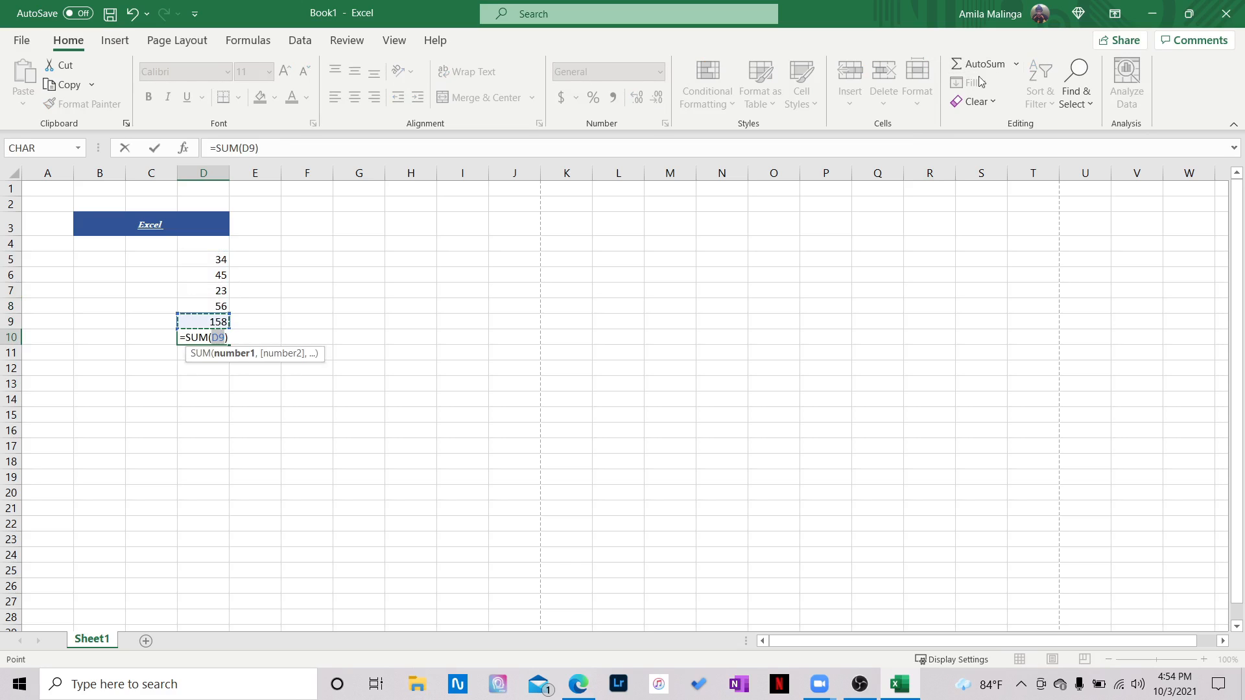
key(Escape)
click(1016, 63)
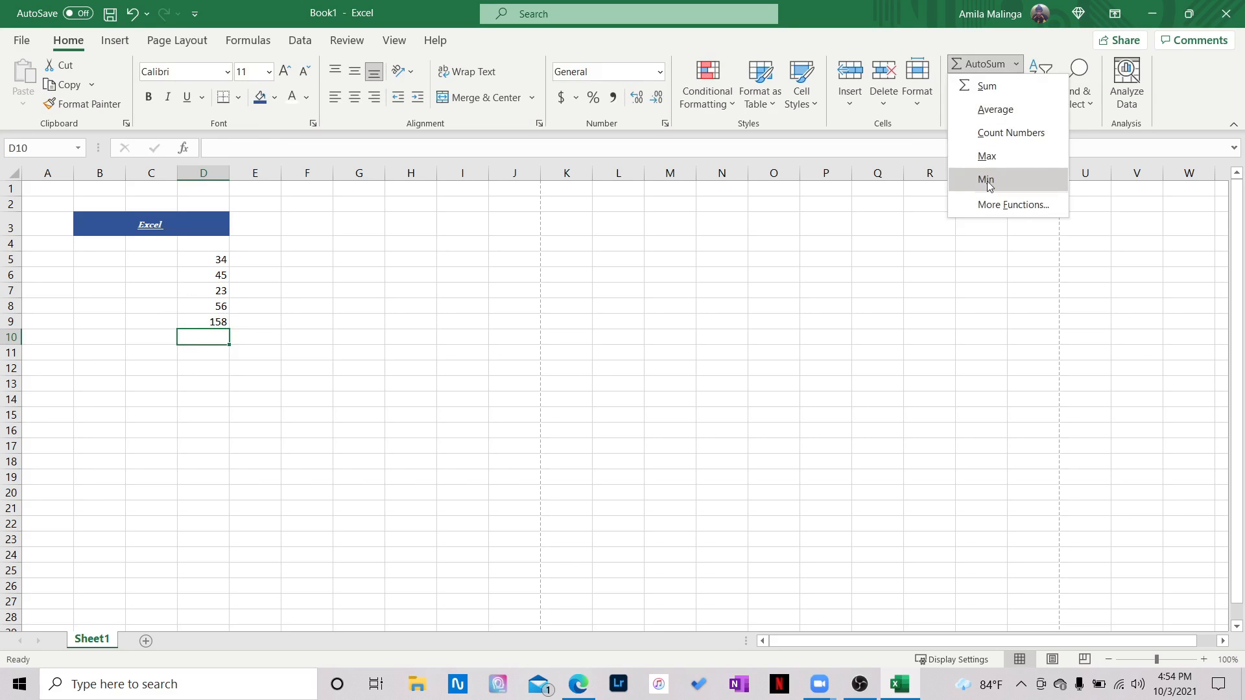
click(912, 221)
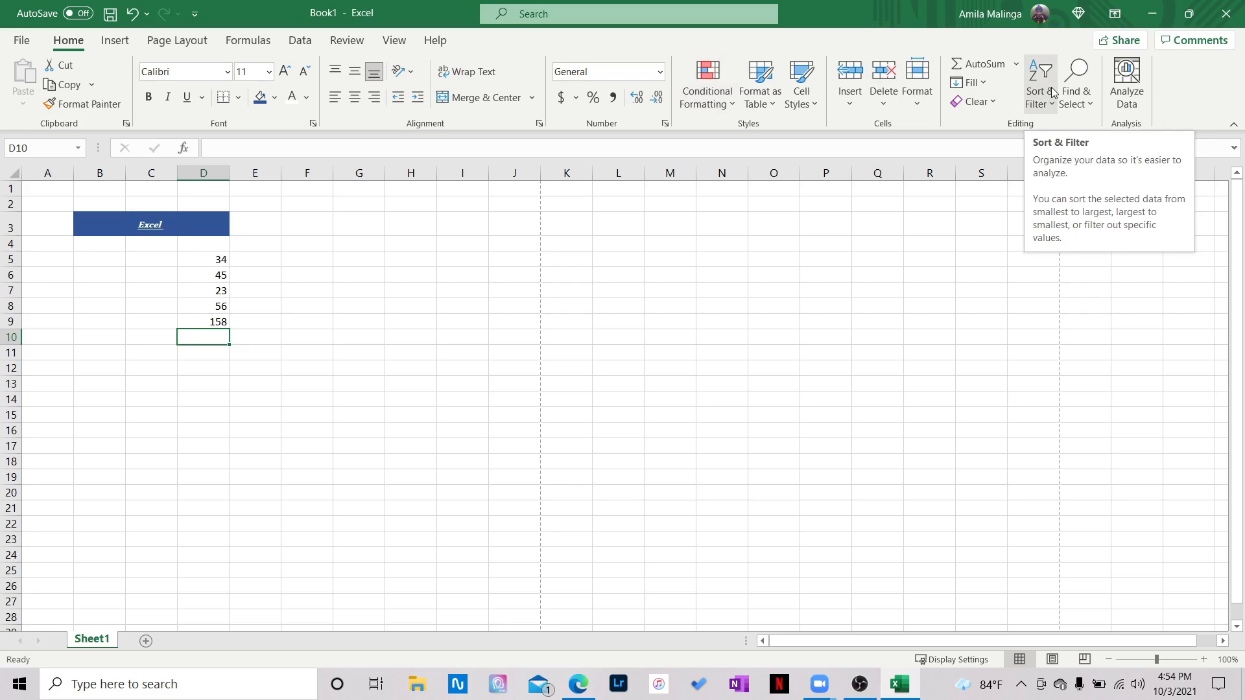
Review the commands for inserting objects, including the available scatter, bubble and pie chart types.
click(115, 40)
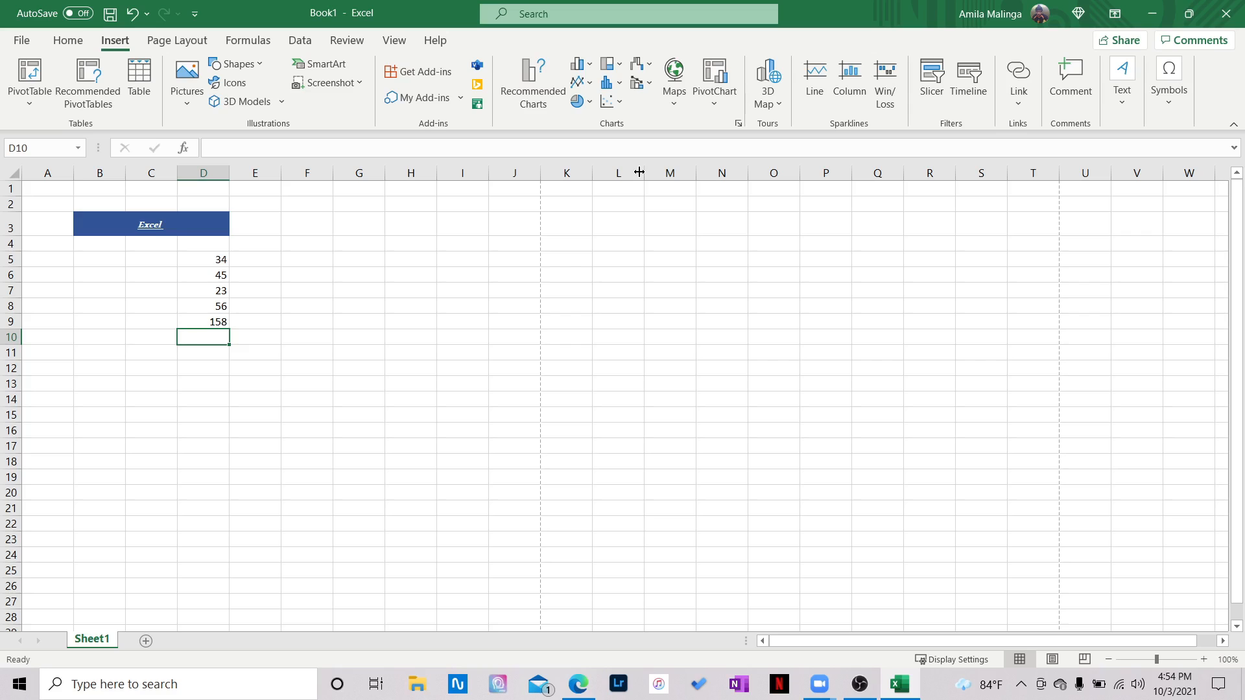
click(713, 106)
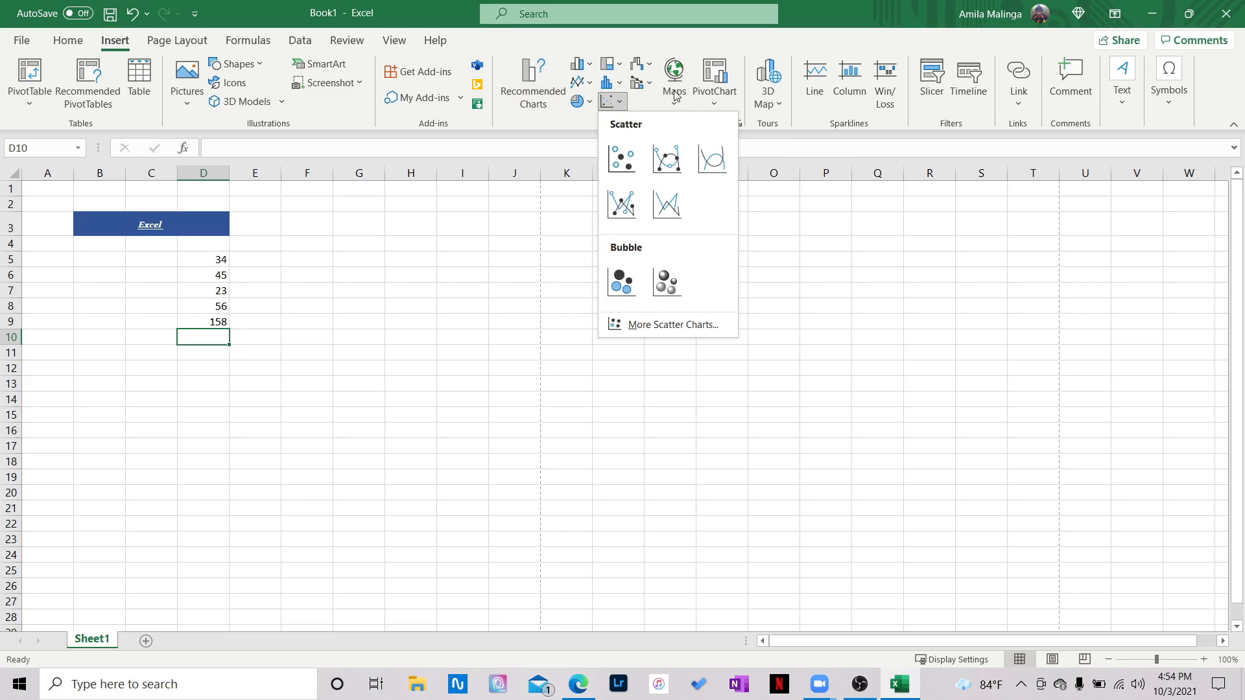
click(652, 43)
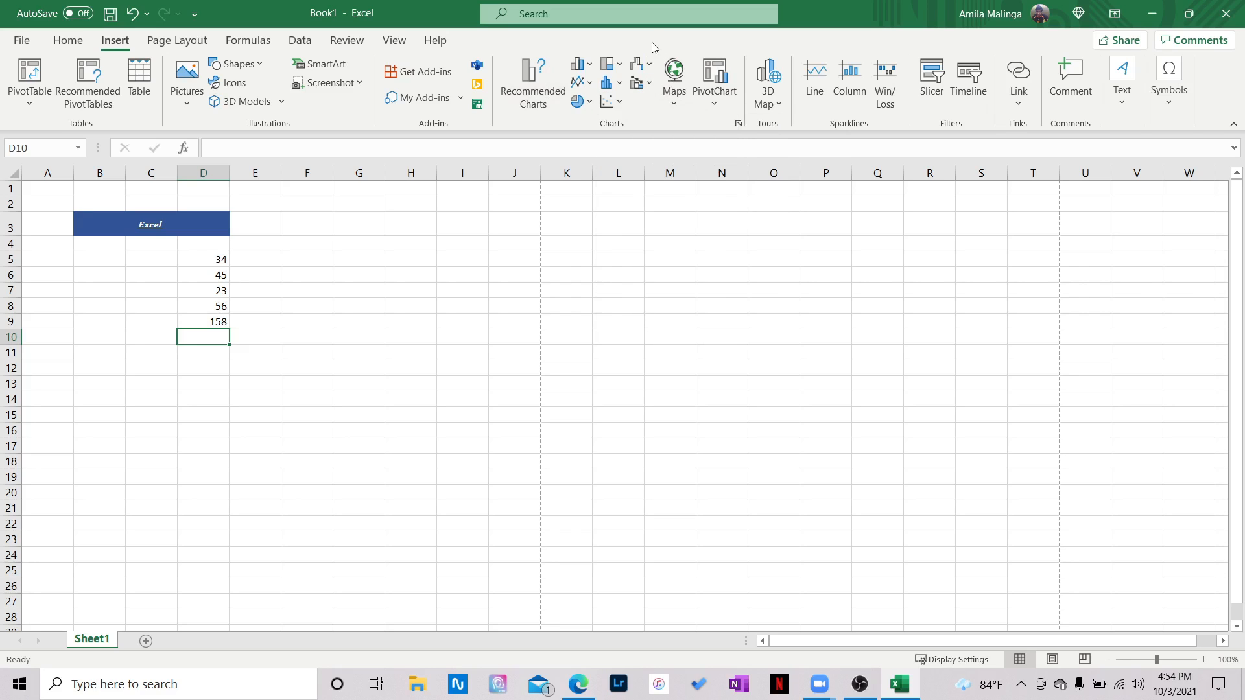
click(587, 106)
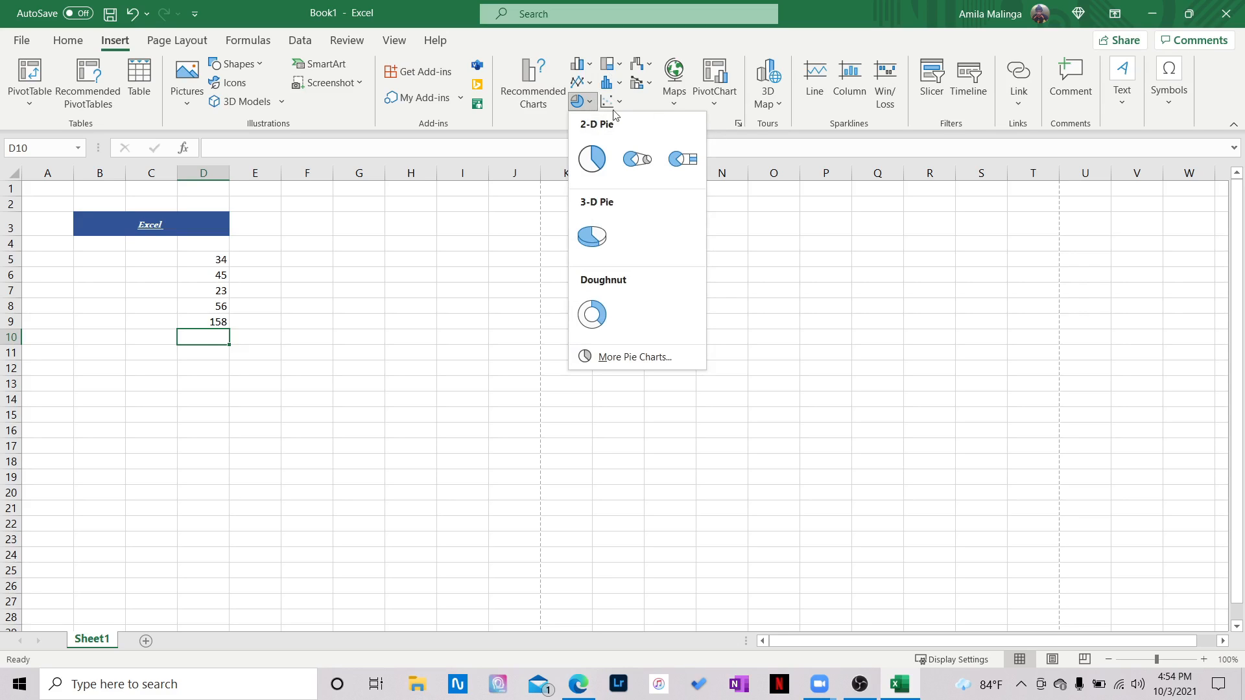
click(525, 121)
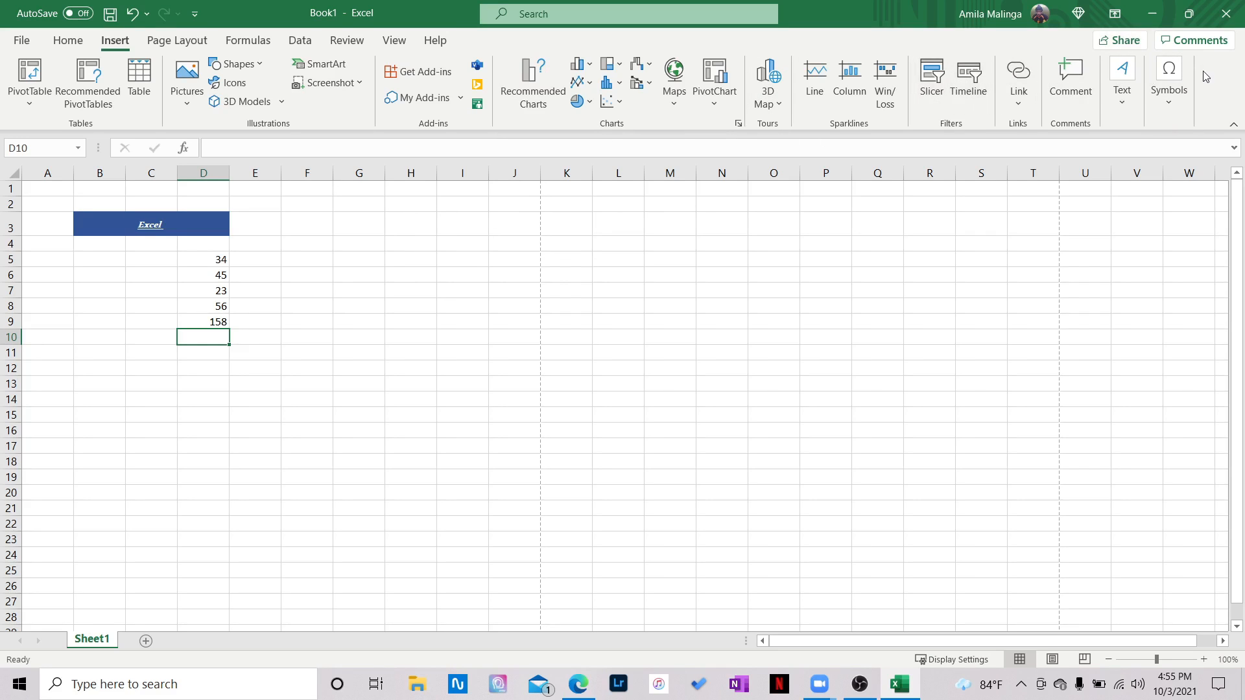
Review the page layout choices for orientation, margins and paper size.
click(185, 47)
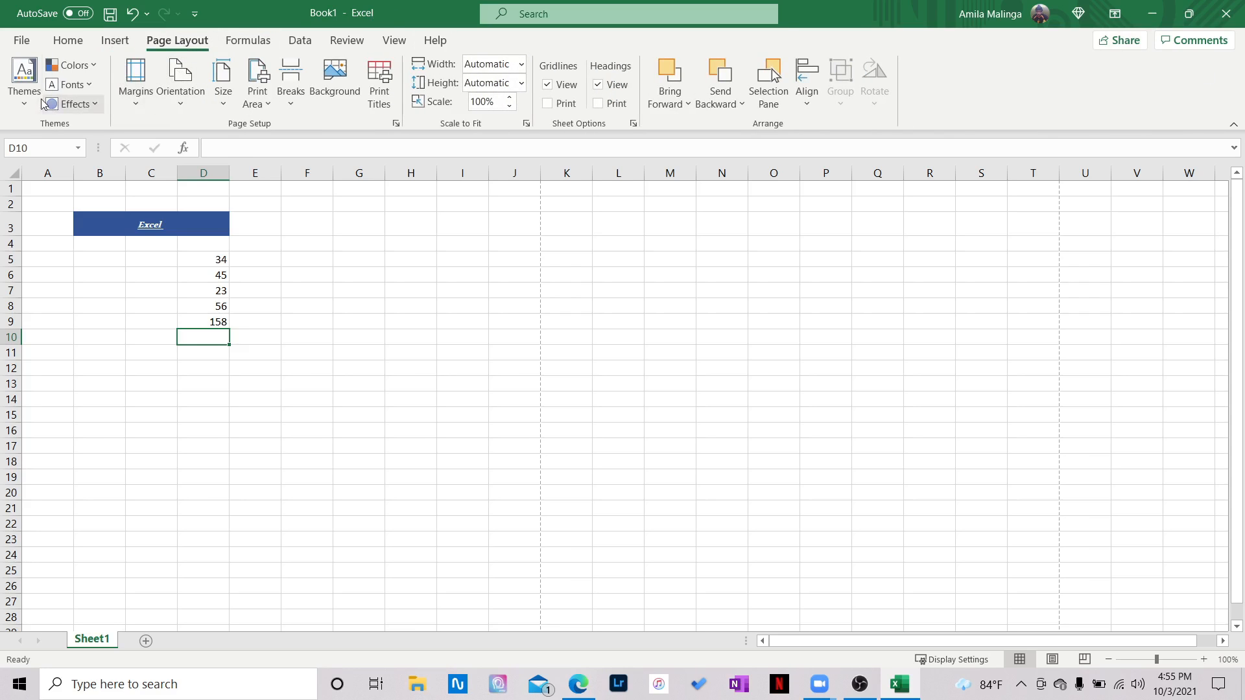
click(182, 84)
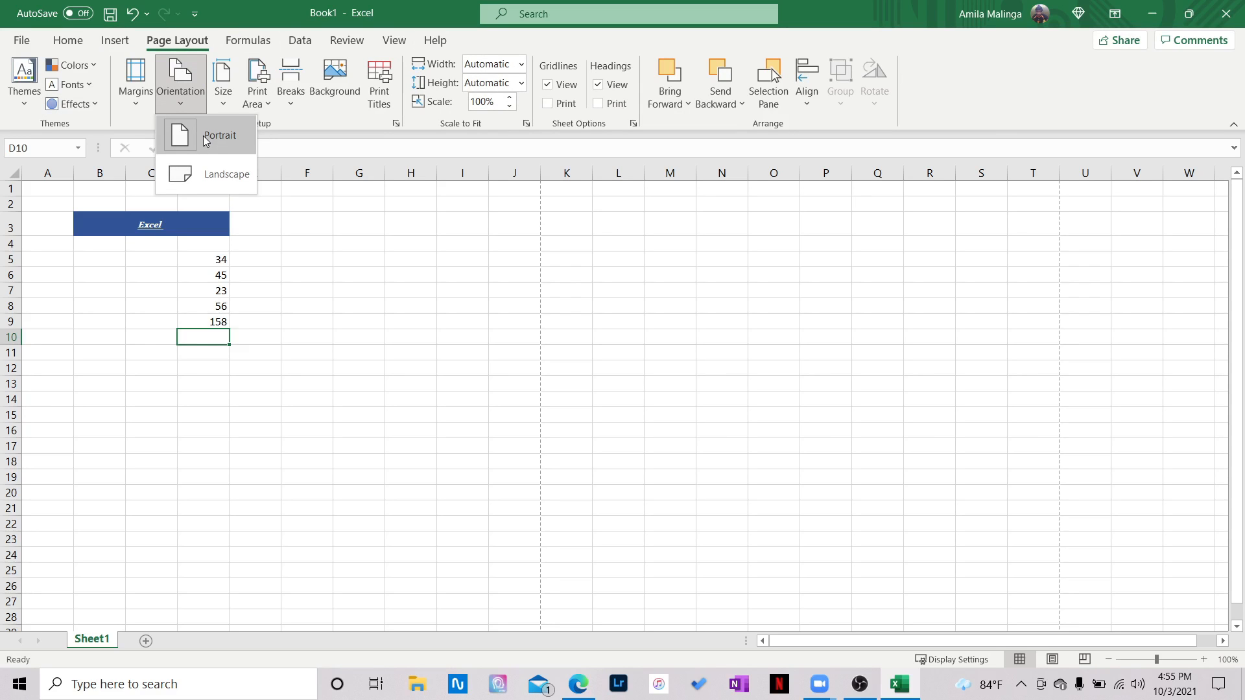
click(126, 101)
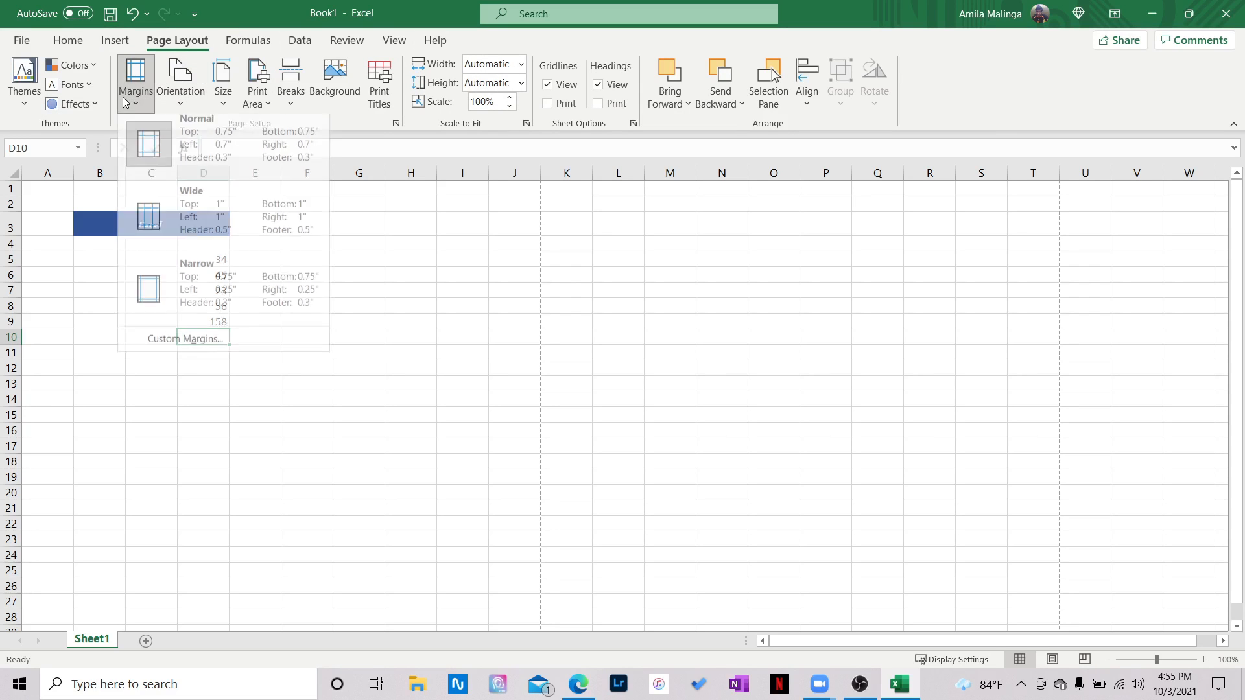
click(223, 97)
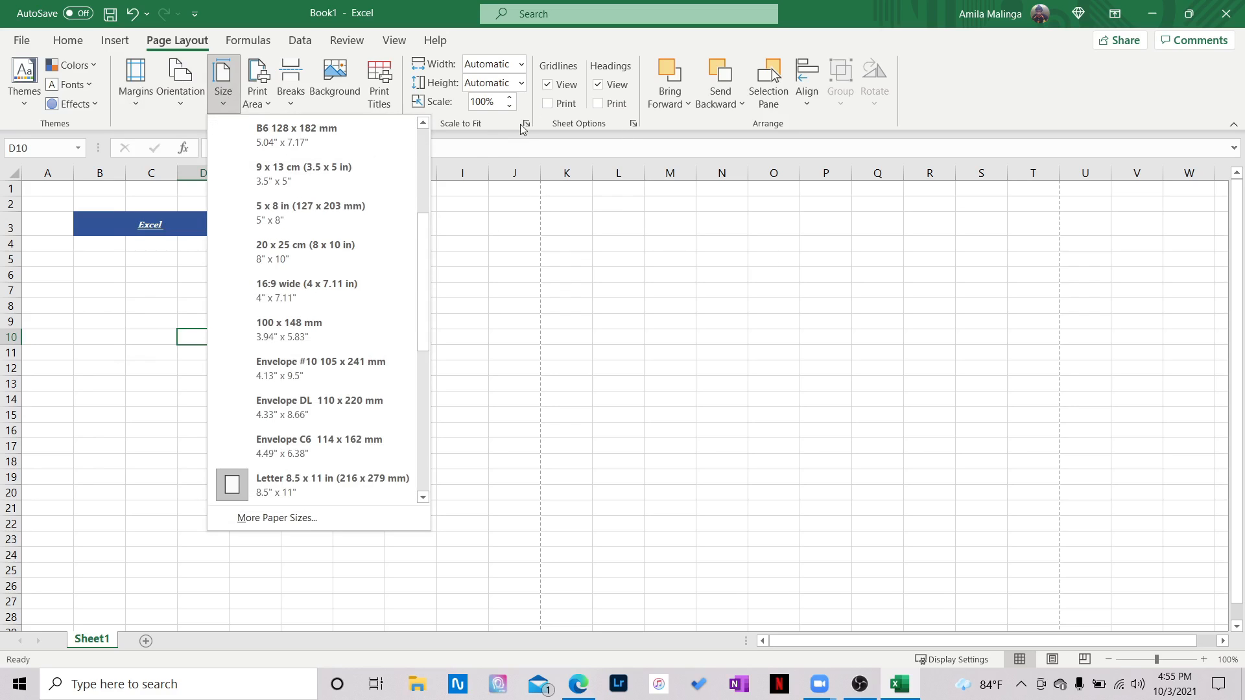
Hide the gridlines on the sheet and show them again.
click(568, 104)
click(561, 105)
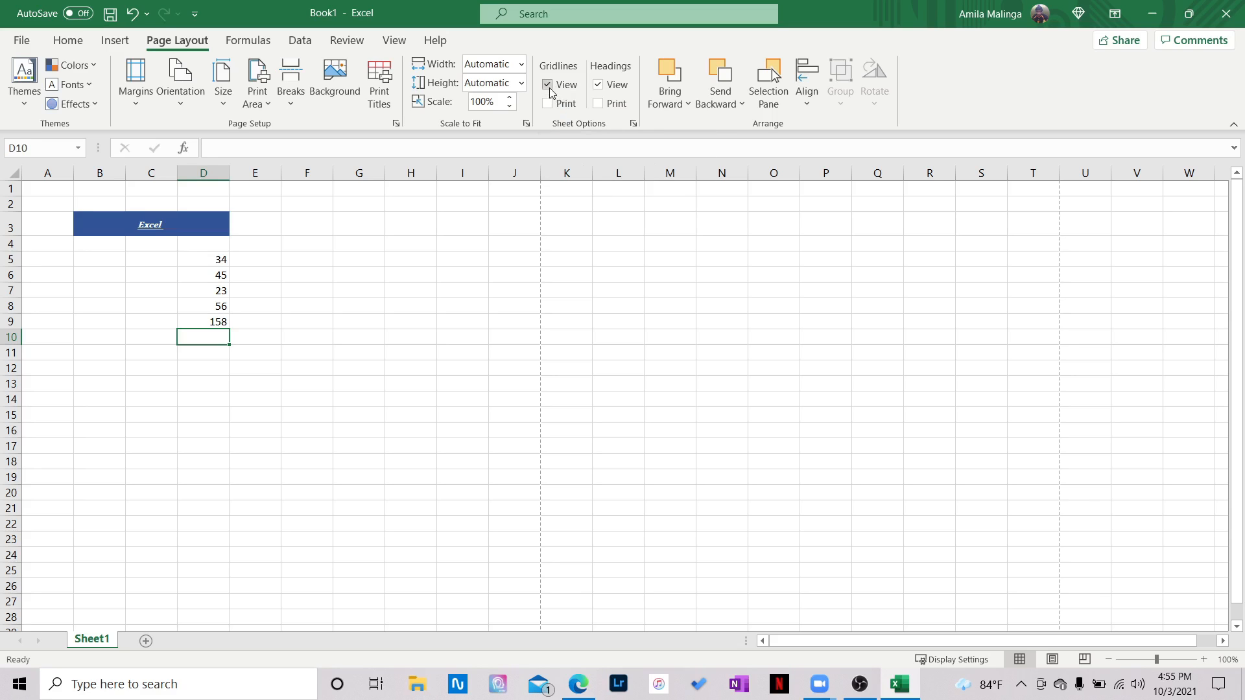
click(550, 87)
click(550, 88)
Review the available formula commands, including the lists of financial and text functions.
click(248, 40)
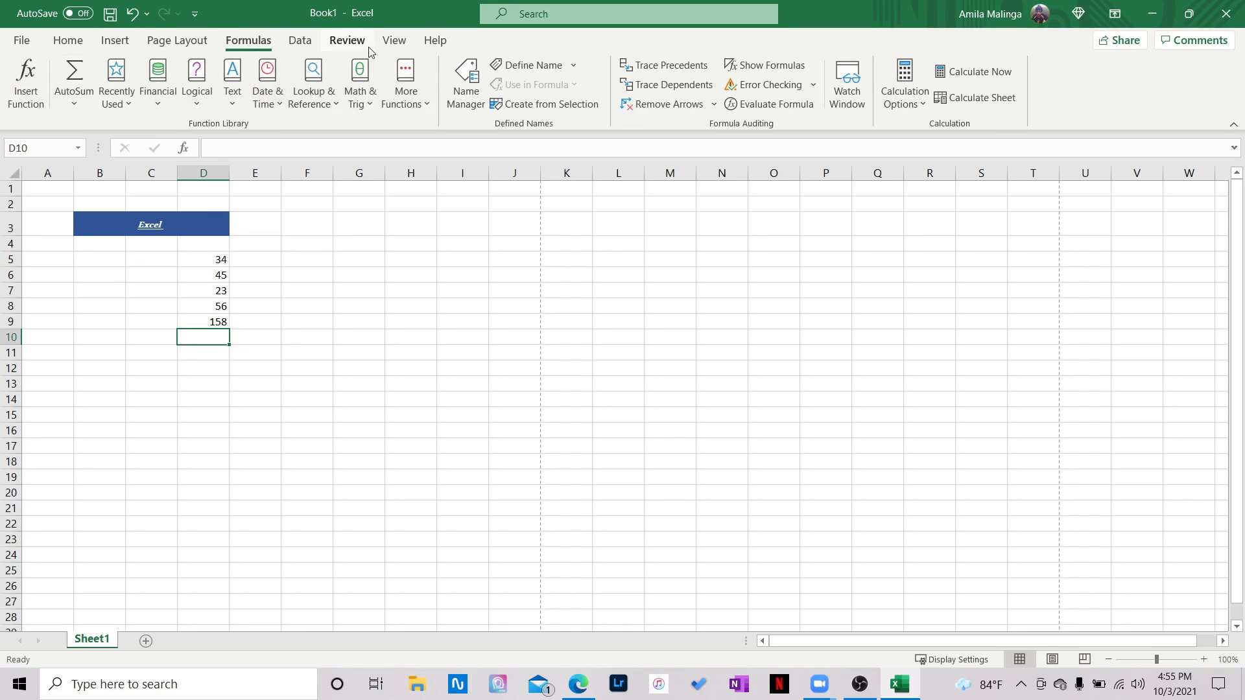
click(158, 107)
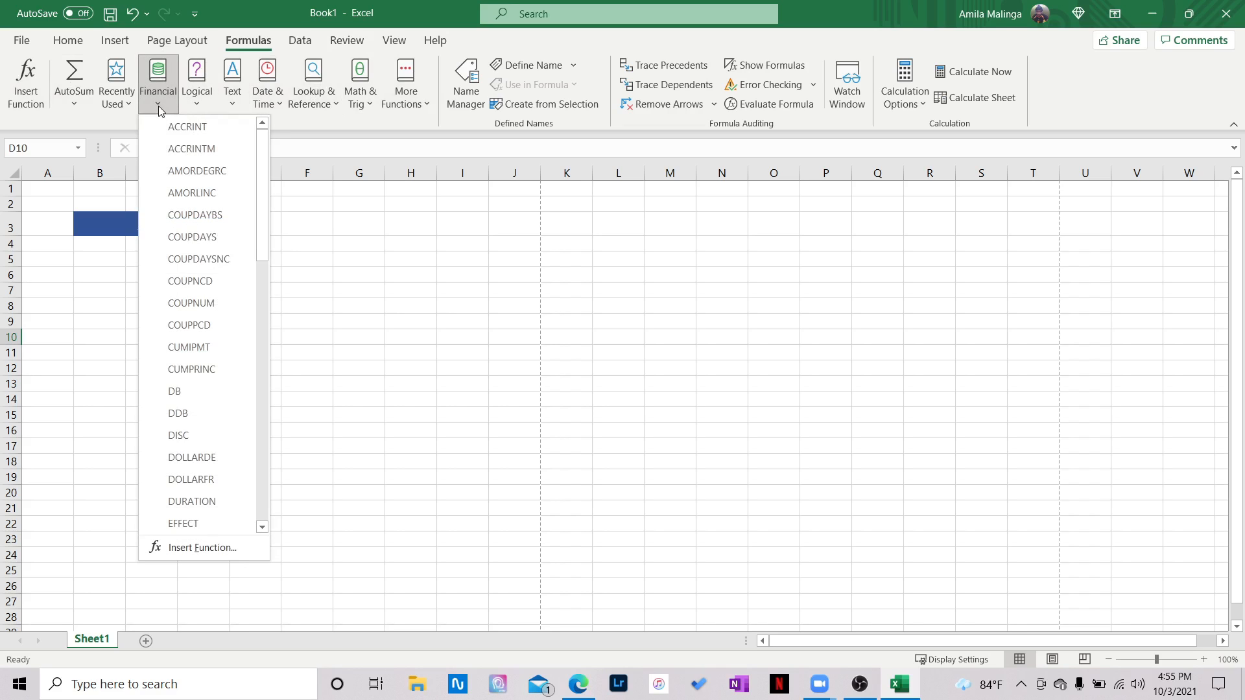
scroll(222, 246, down, 2)
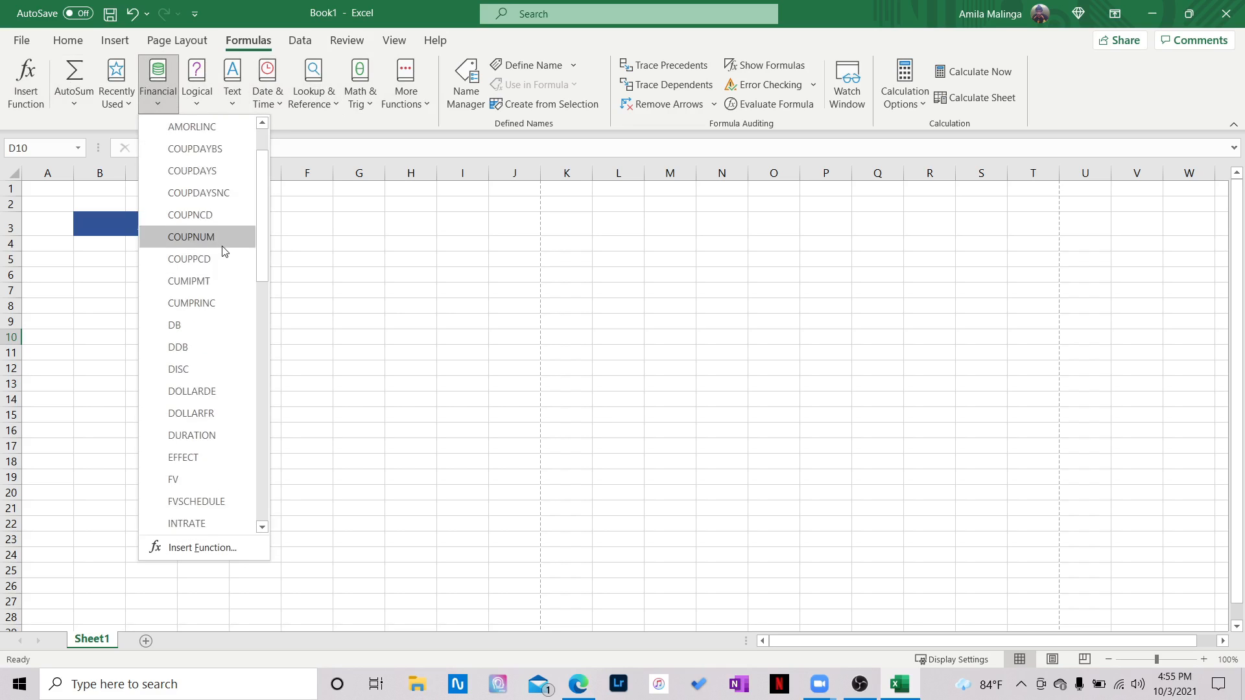
click(189, 106)
click(230, 103)
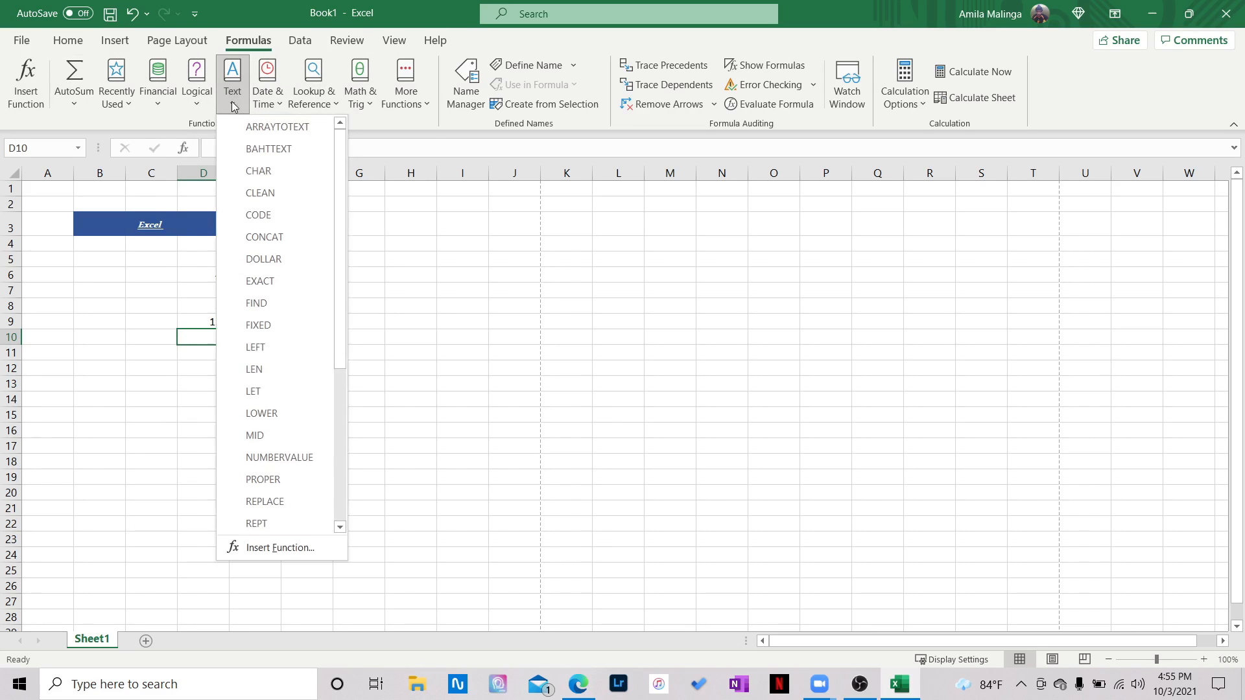
click(101, 306)
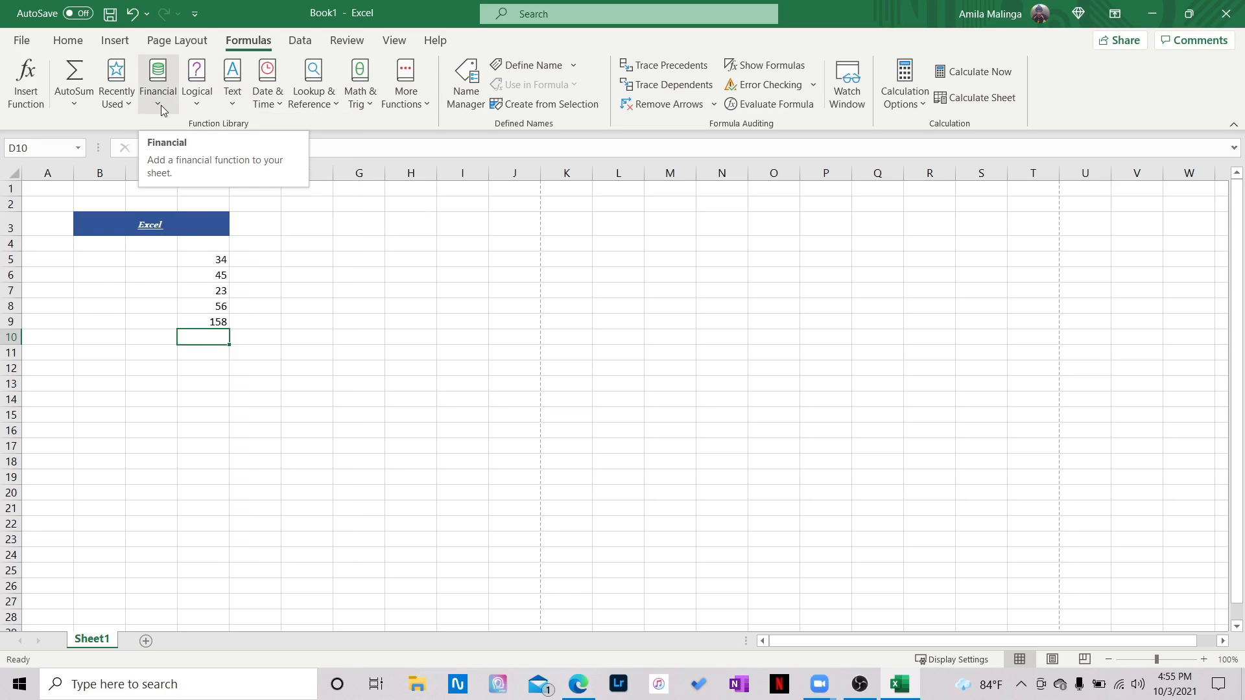
Review the financial and logical functions for cell F4 and examine the IF function's arguments without inserting the formula.
click(303, 243)
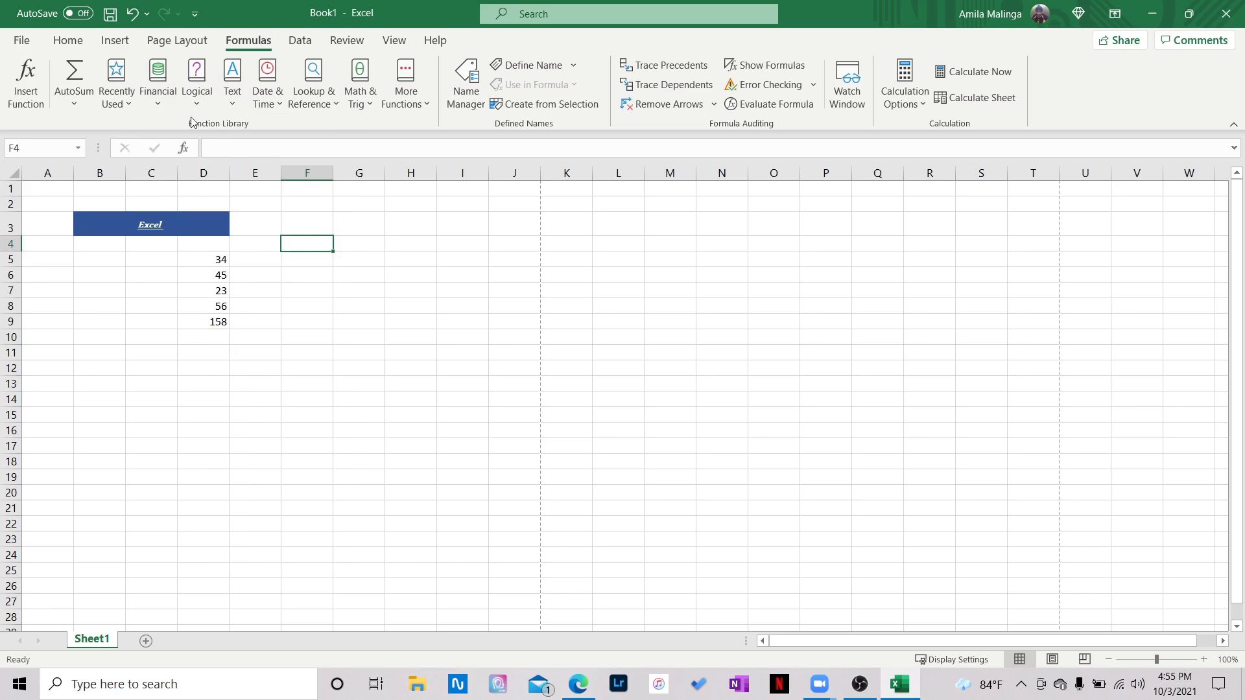
click(162, 100)
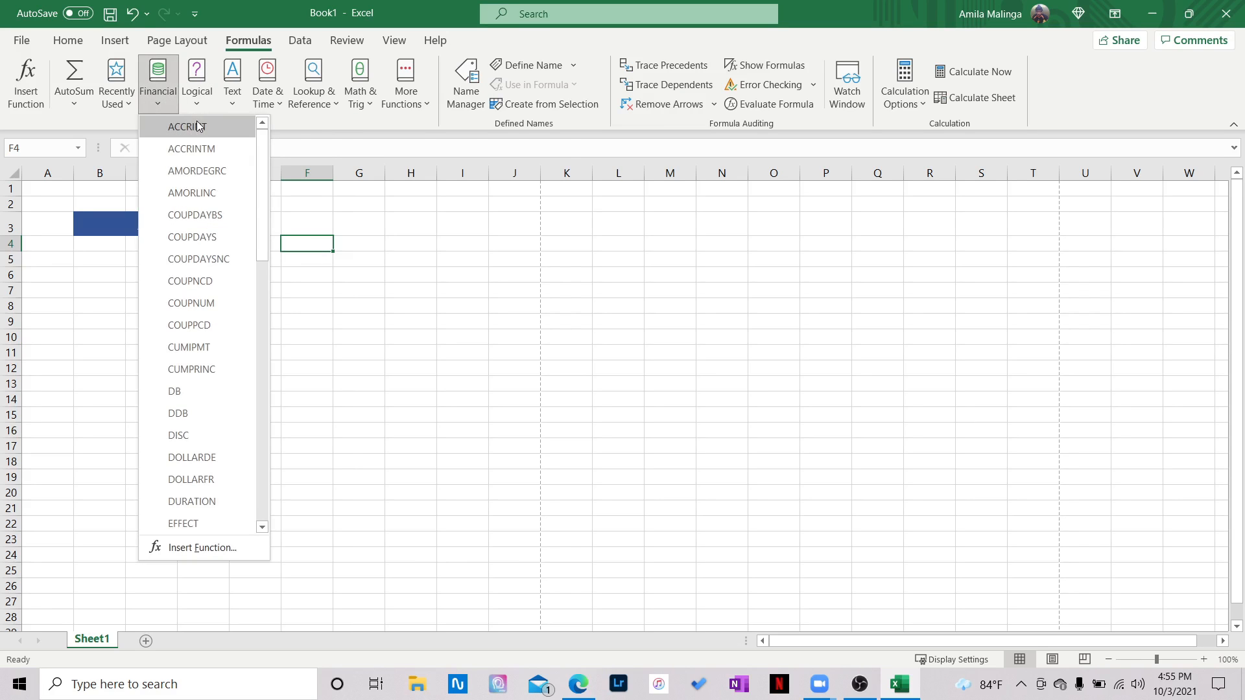
click(196, 94)
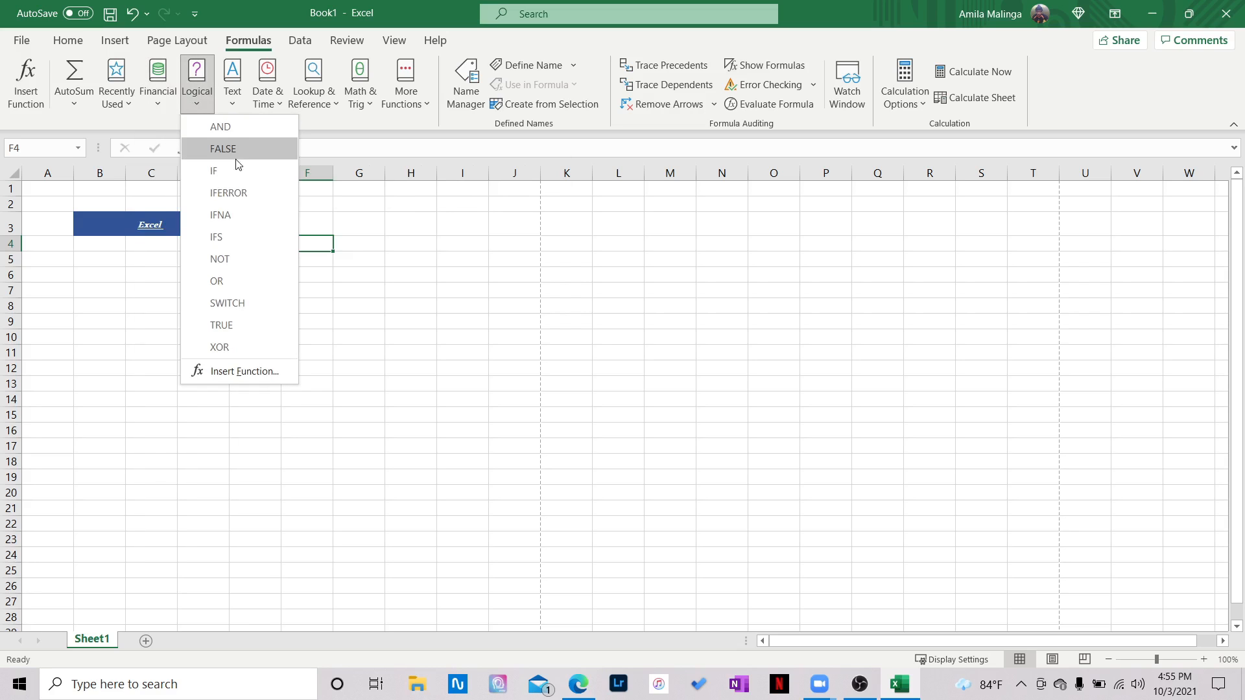
click(227, 175)
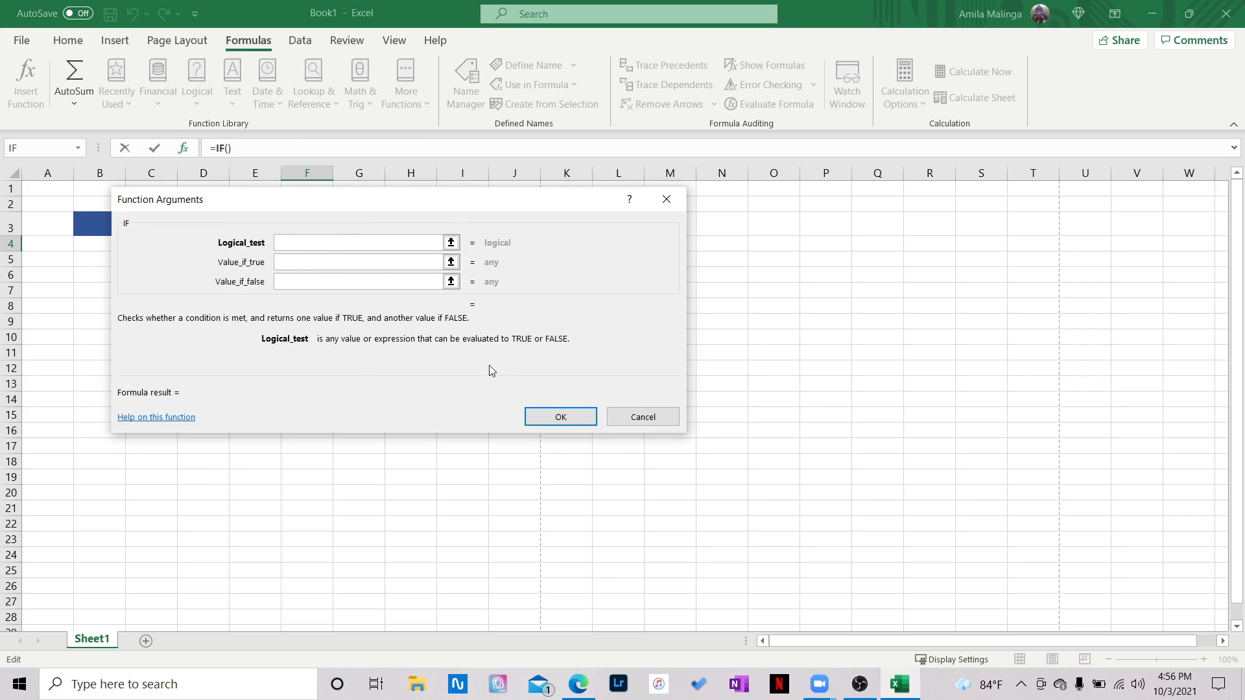
click(641, 416)
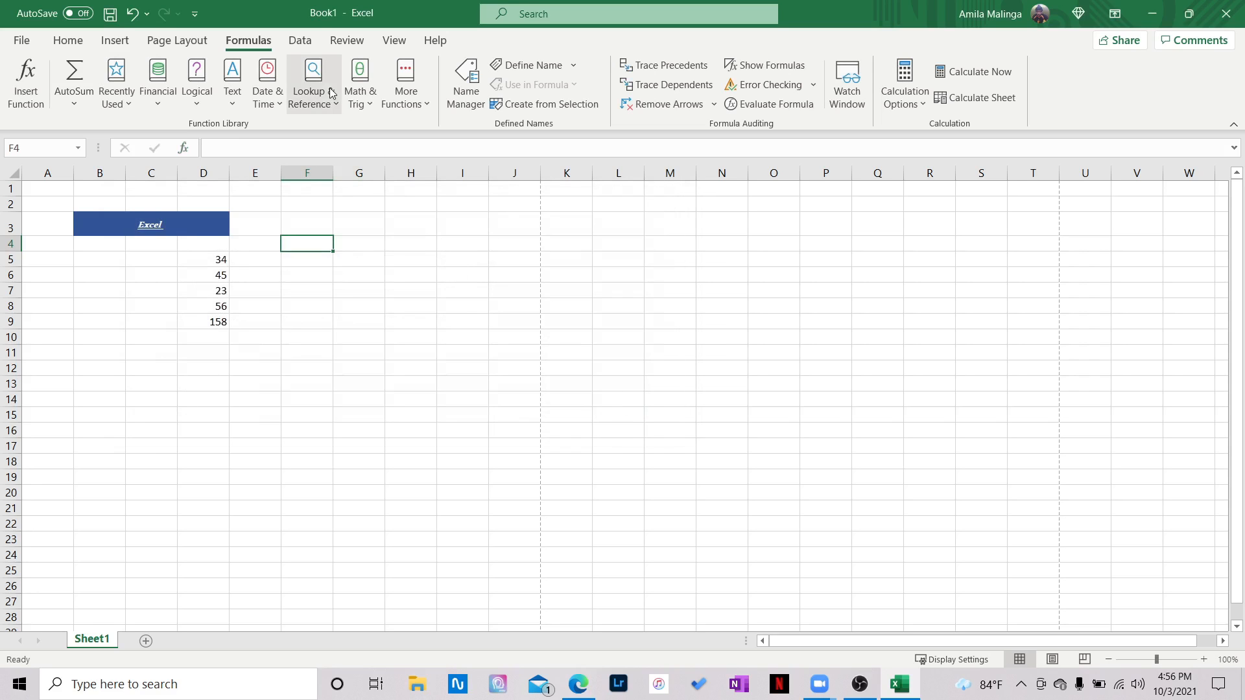
Review the data and proofing commands, and start a comment on cell D5 without posting it.
click(299, 40)
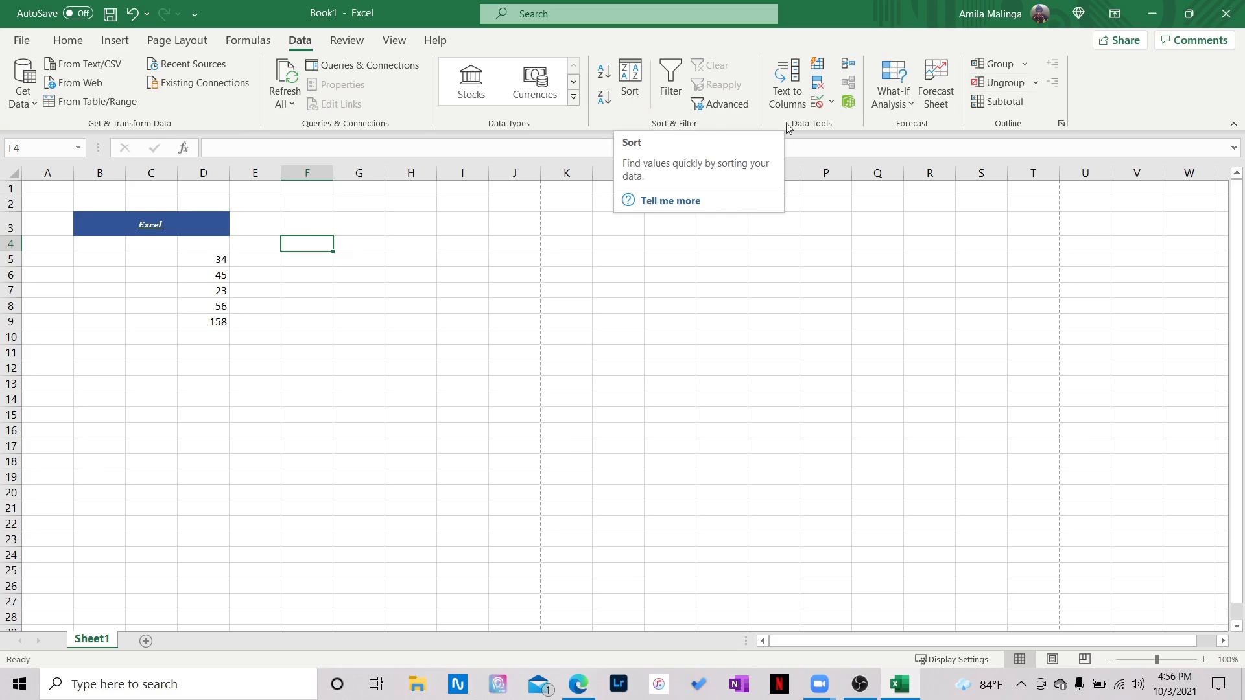
click(348, 49)
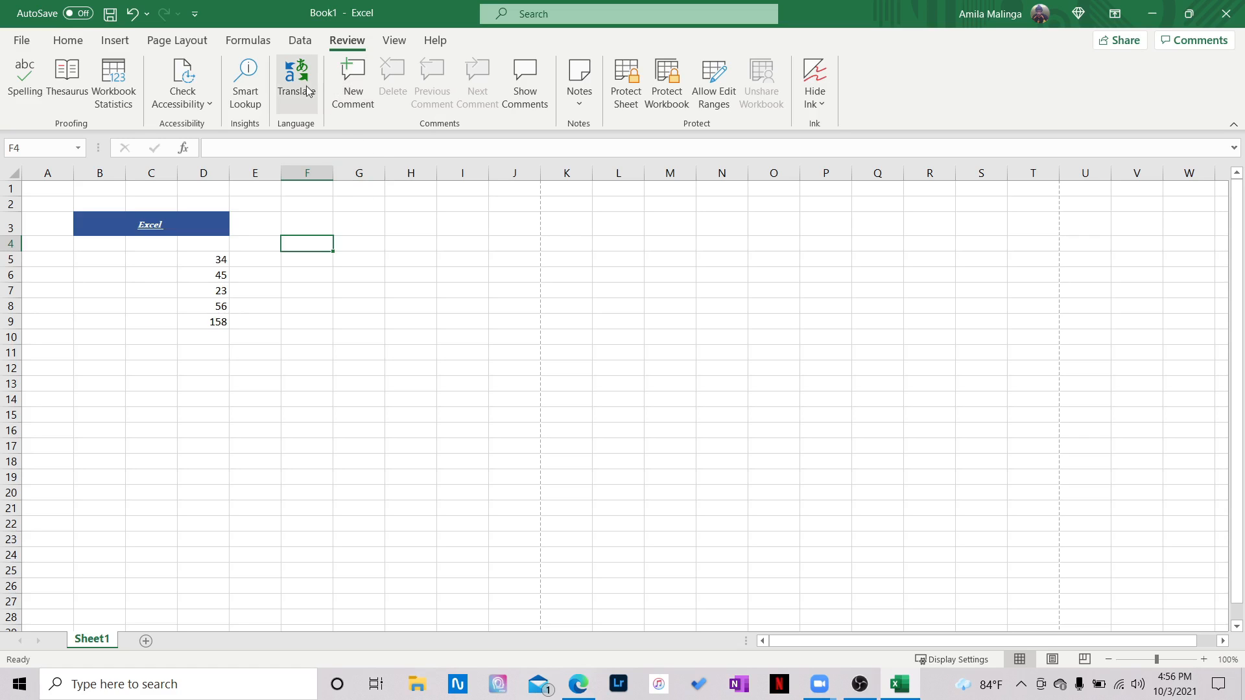
click(215, 254)
click(353, 85)
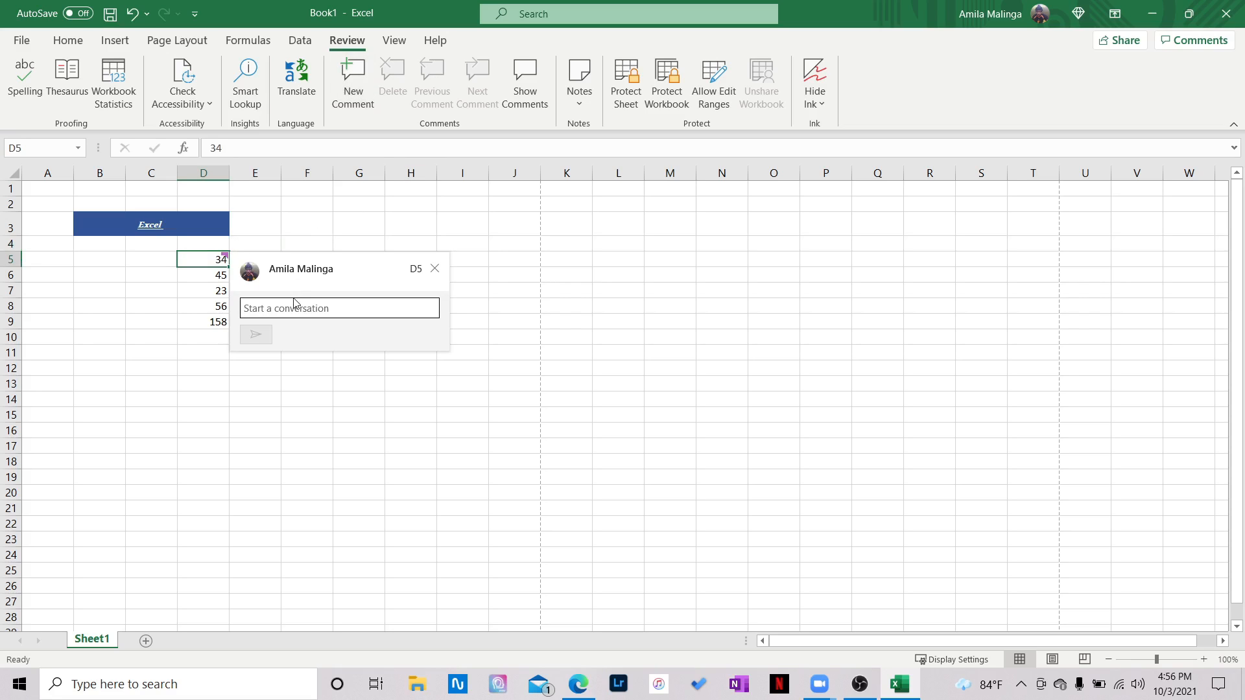
click(434, 268)
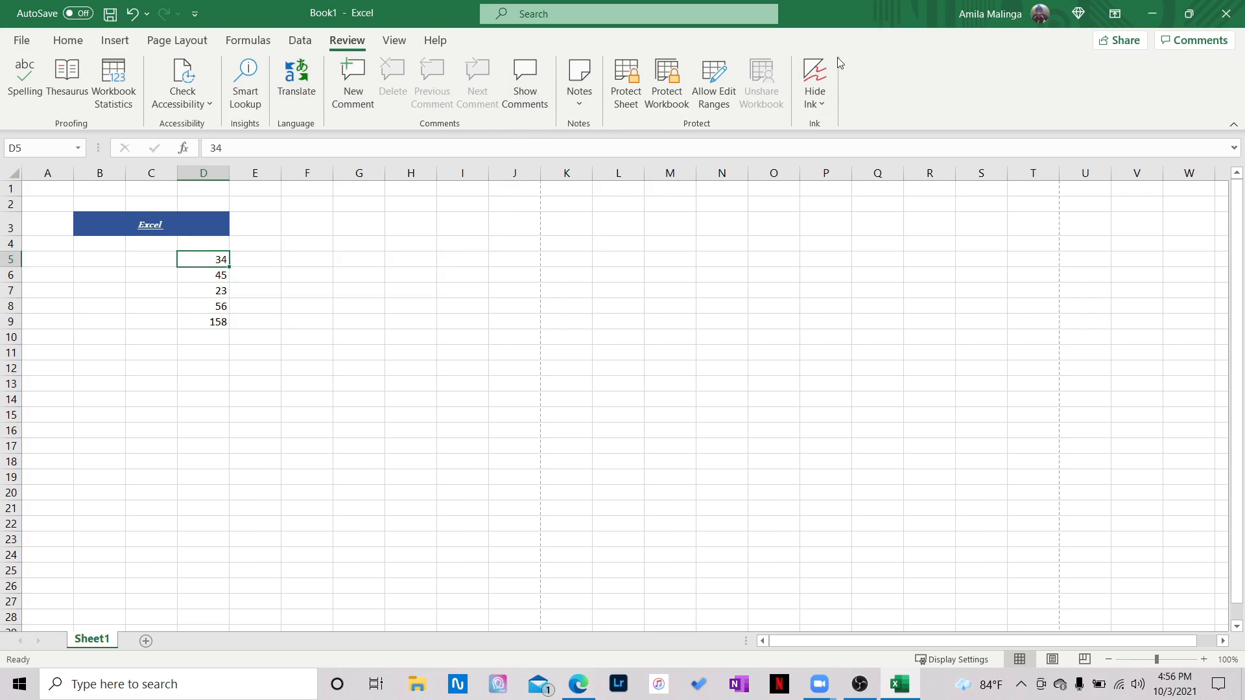
Hide the gridlines, headings and formula bar, show all three again, and return to the basic formatting commands.
click(393, 41)
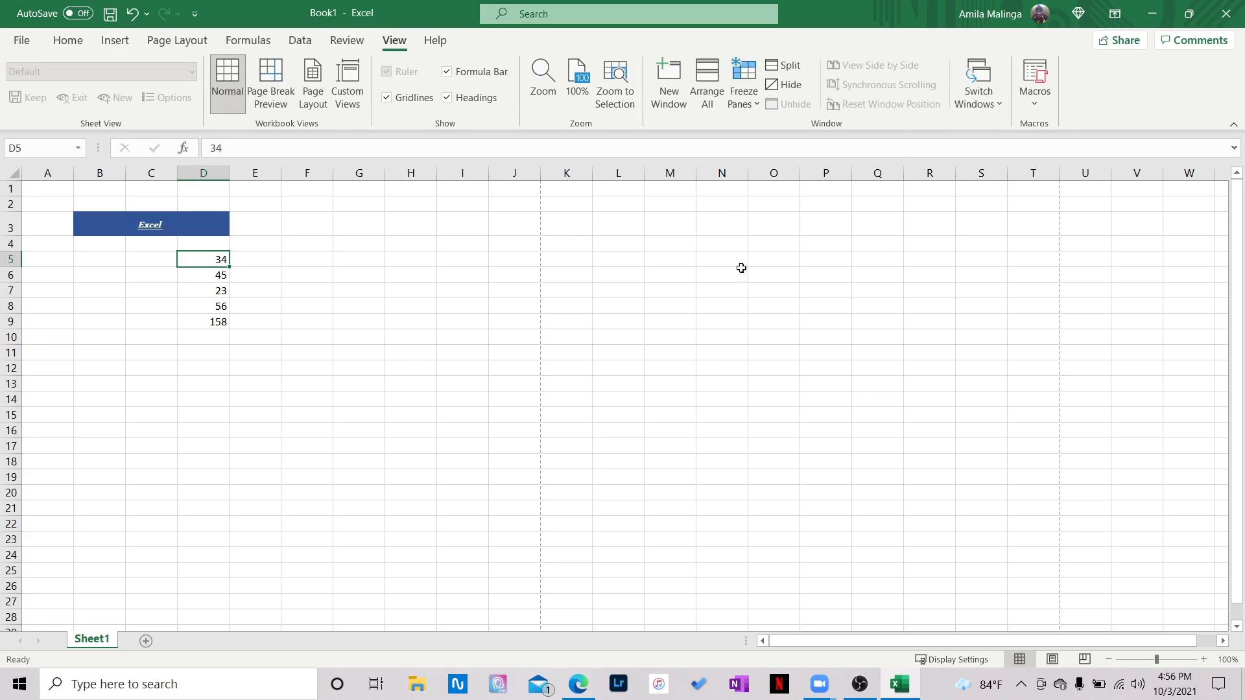
click(387, 97)
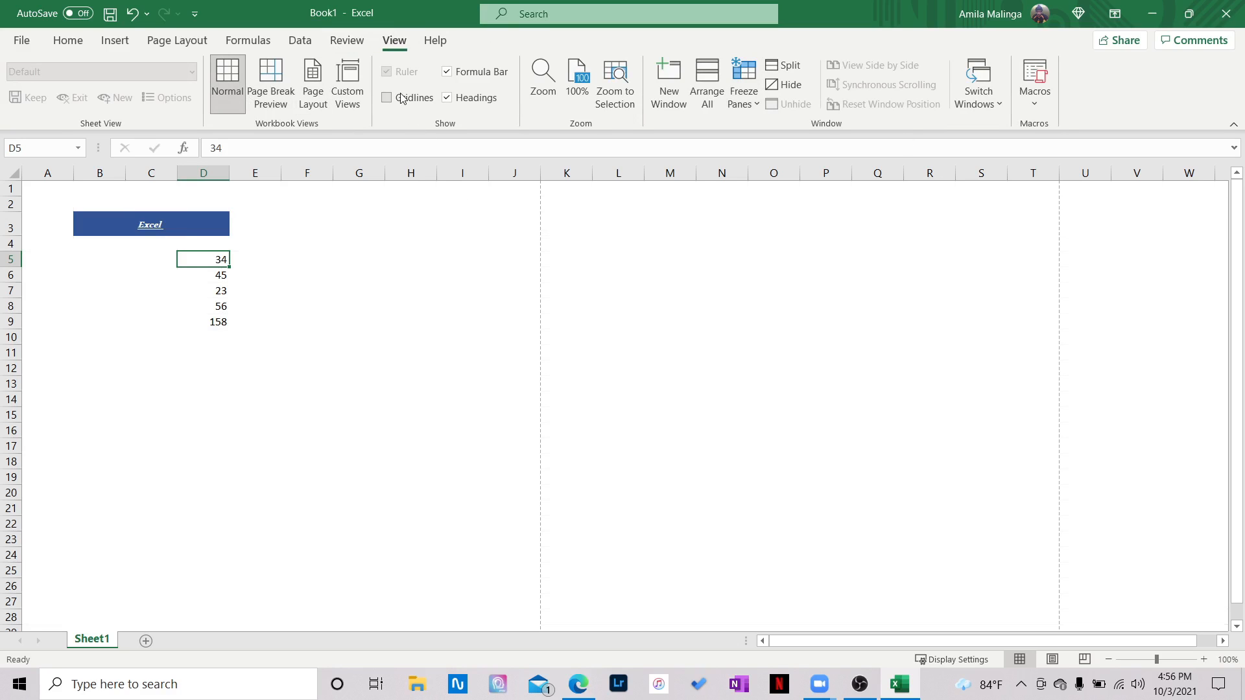
click(448, 98)
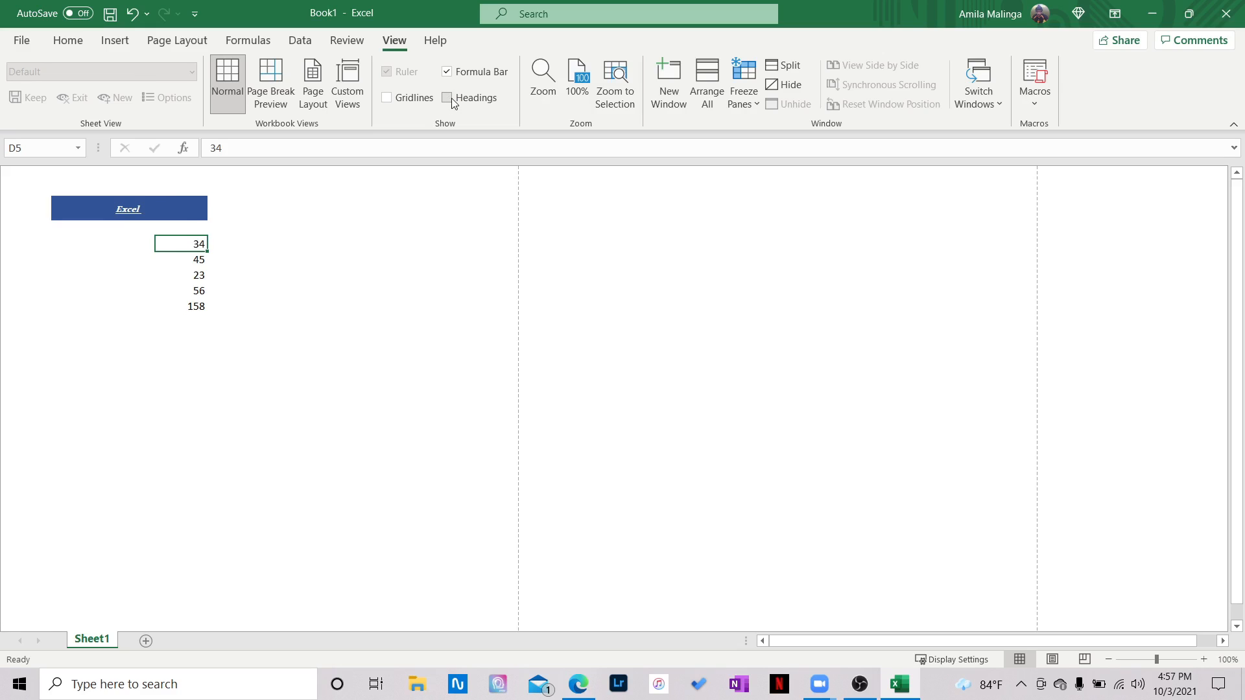
click(447, 72)
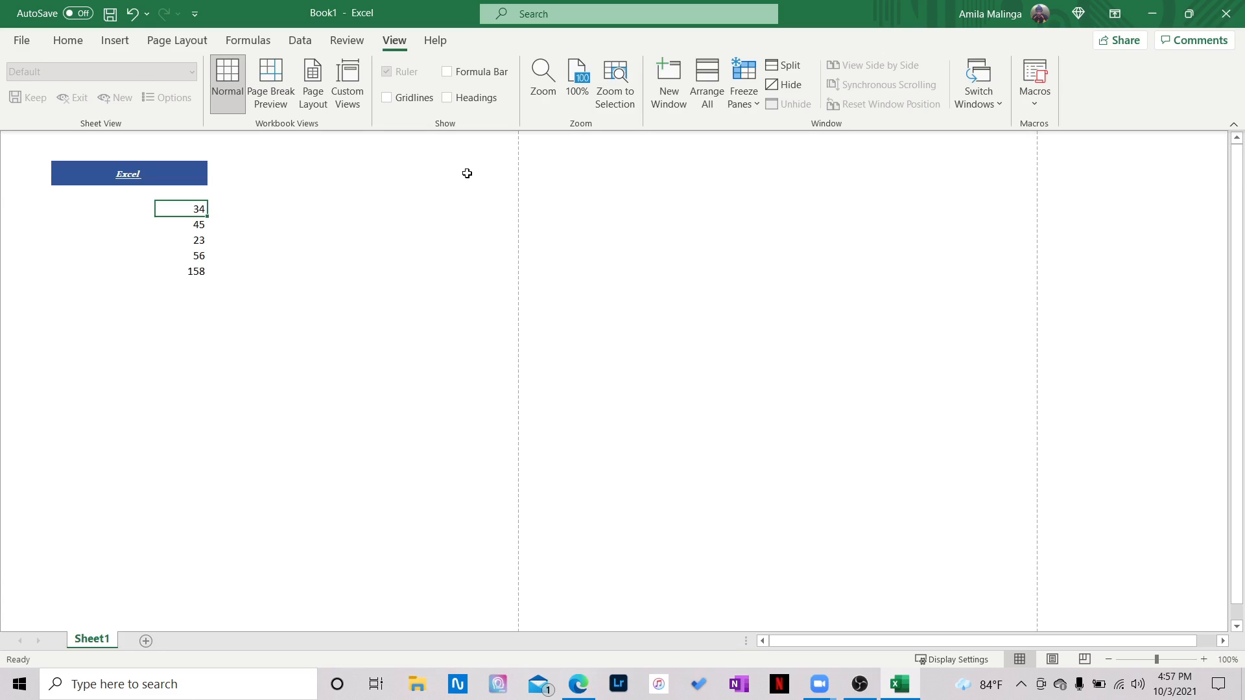
click(453, 73)
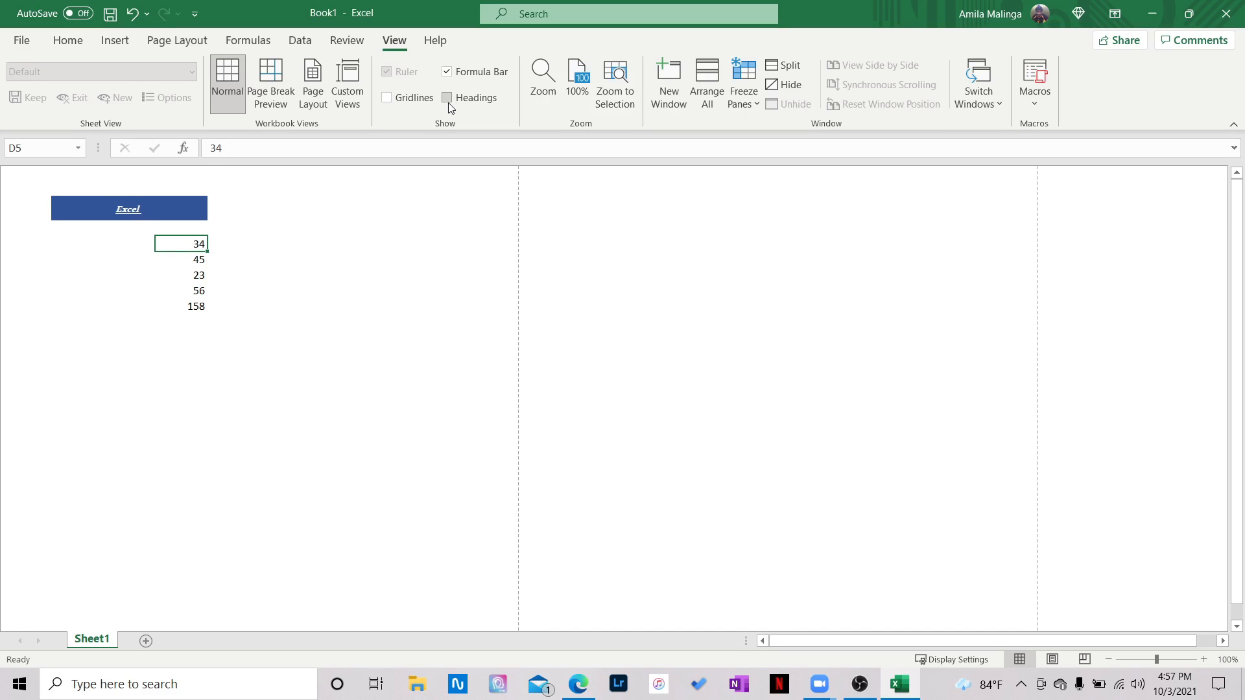
click(450, 101)
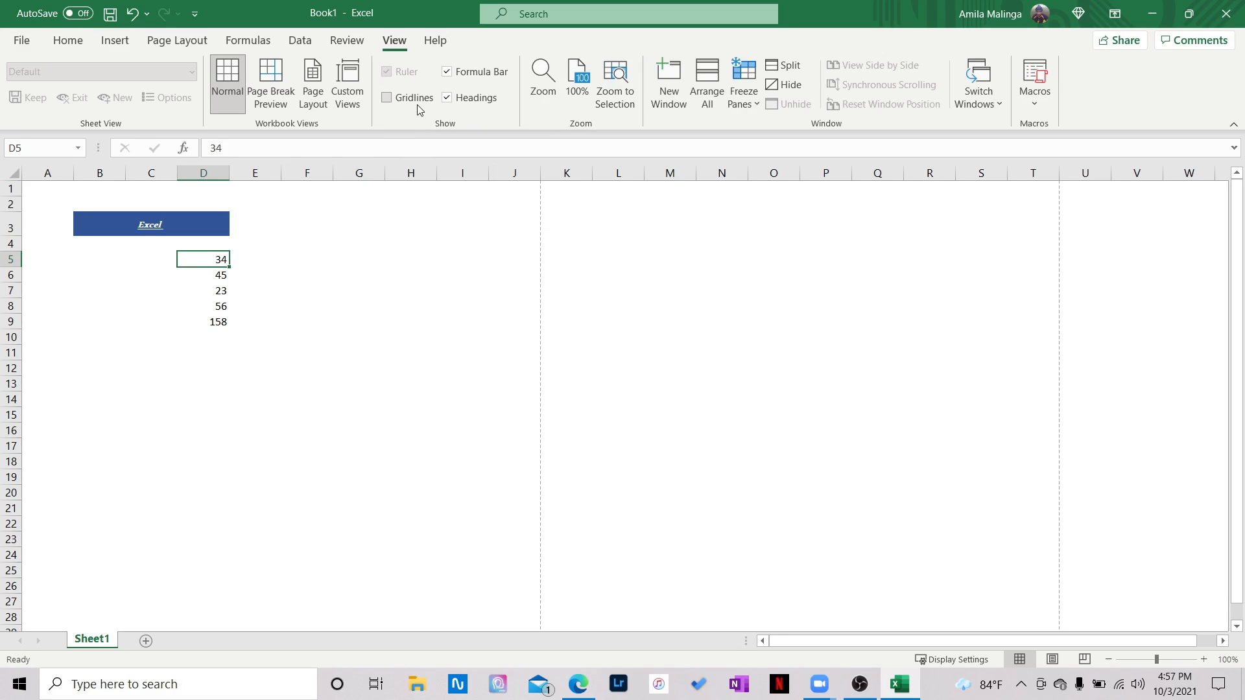
click(417, 104)
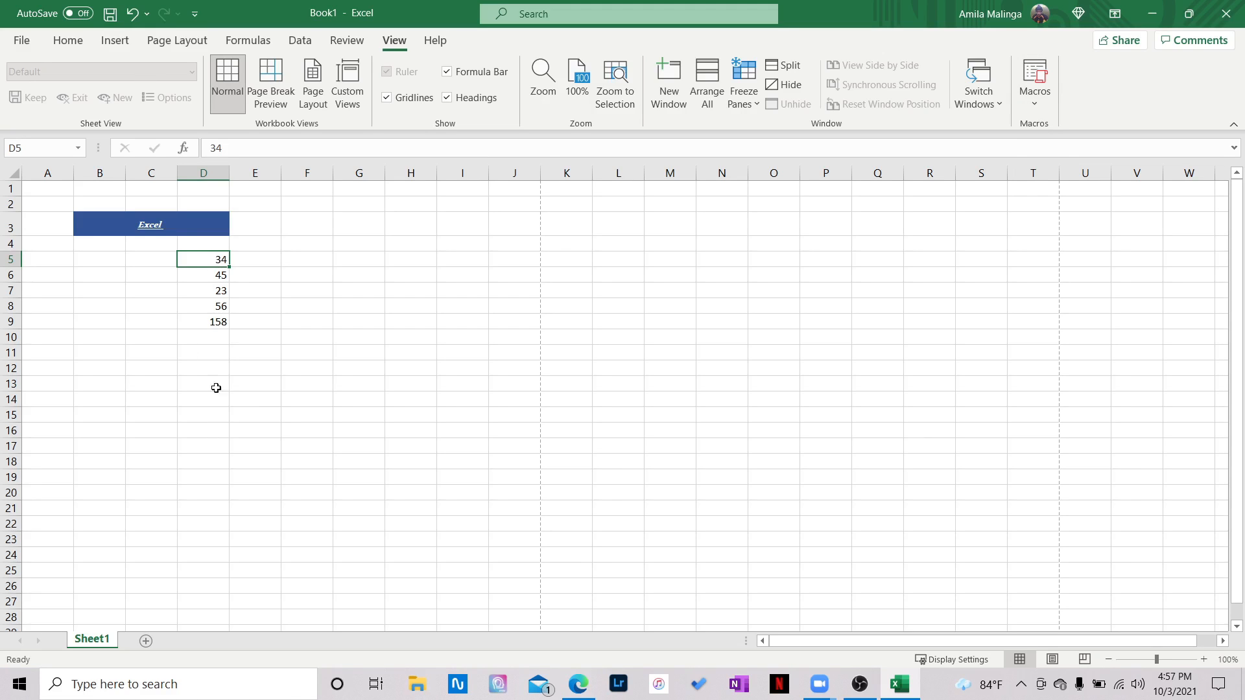
click(68, 40)
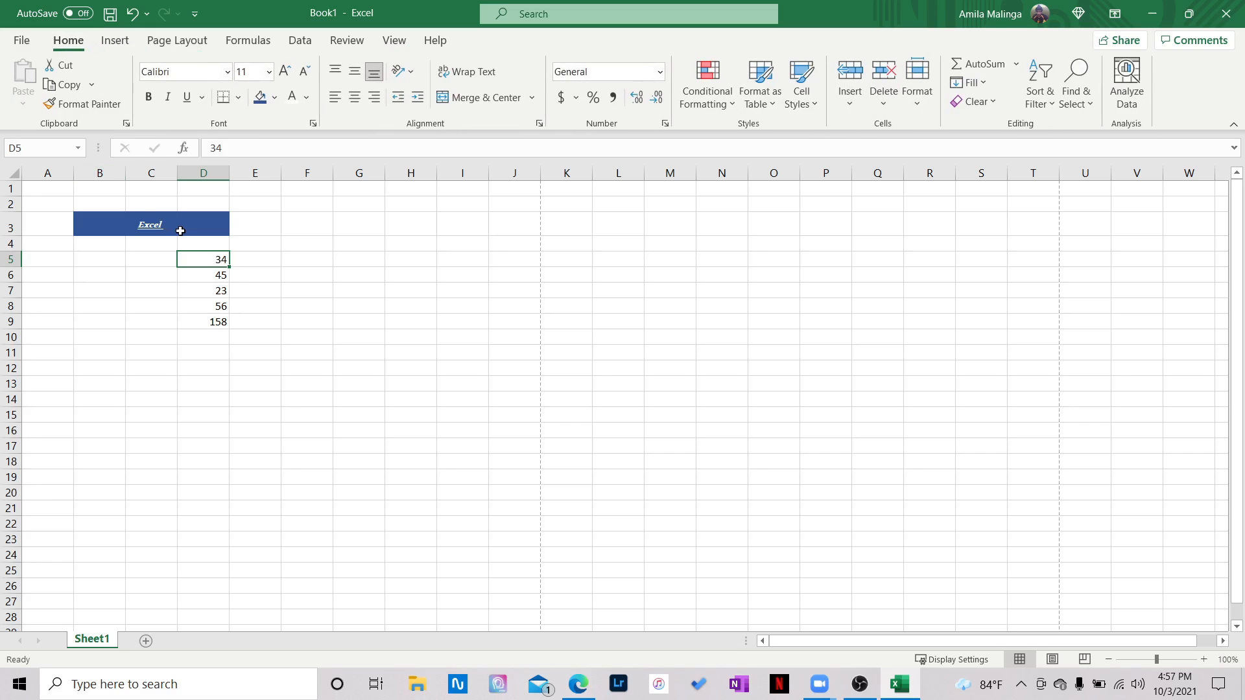